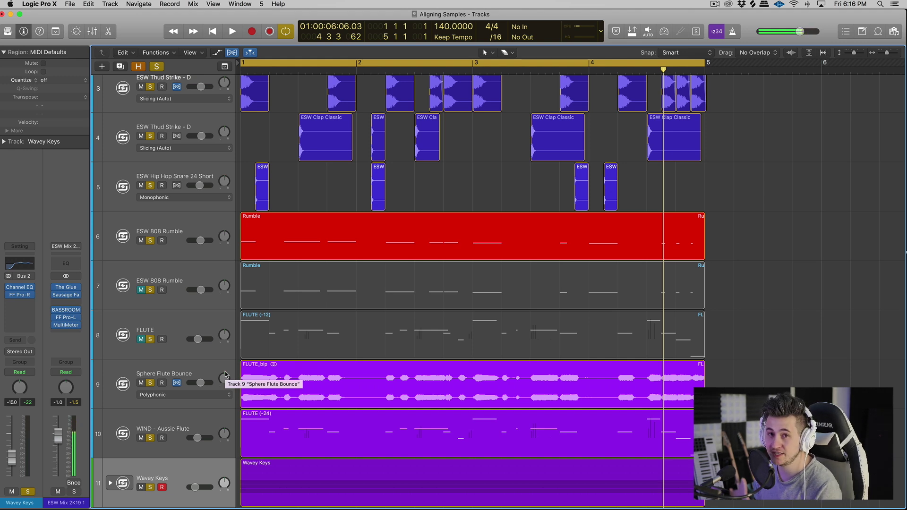
Step: Play the arrangement and select the three drum tracks and the ESW 808 Rumble track
key(space)
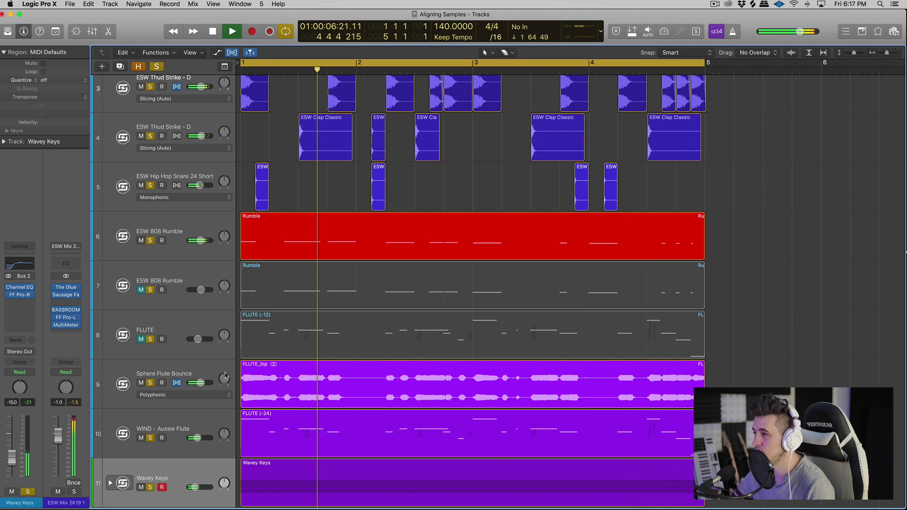
key(space)
scroll(228, 414, up, 1)
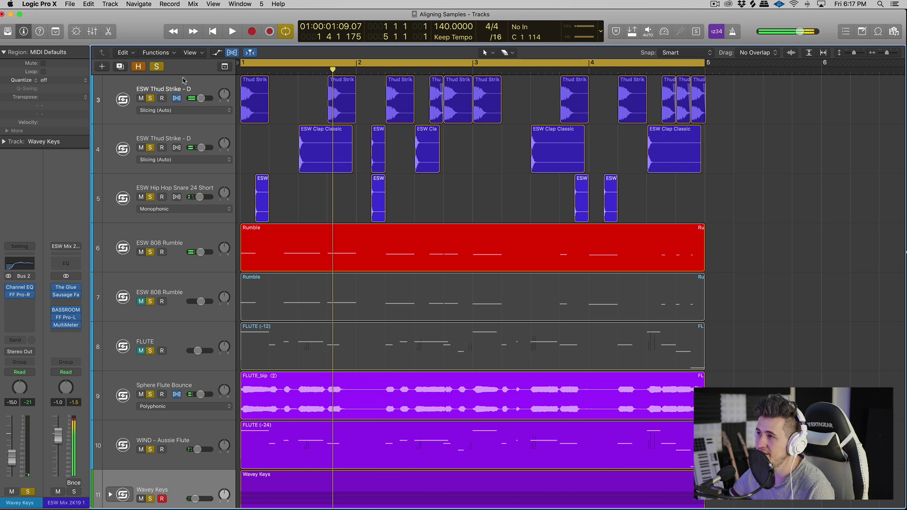
click(194, 97)
shift+click(194, 181)
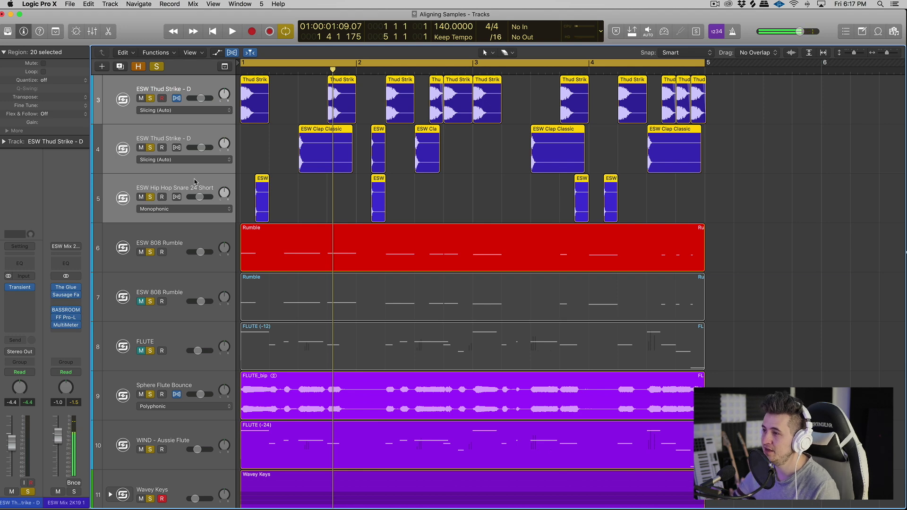
click(186, 230)
key(space)
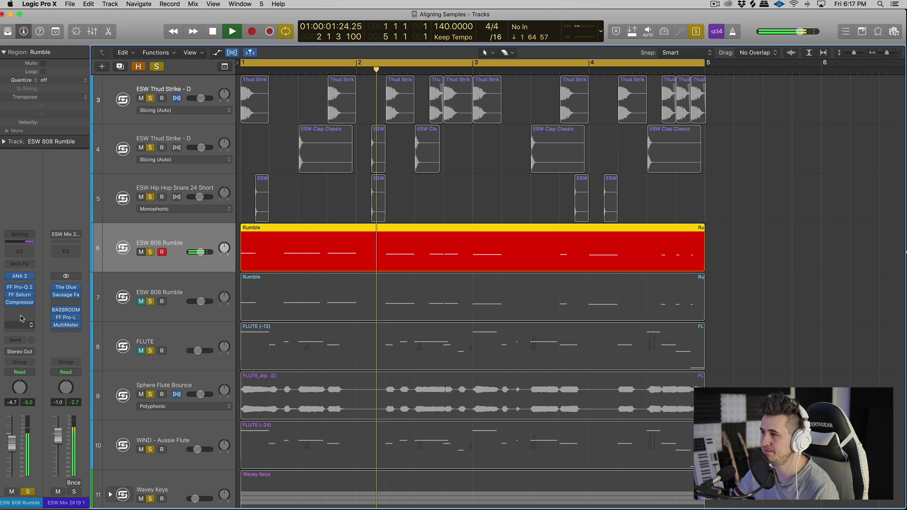
key(space)
key(super+a)
Step: Solo the WIND - Aussie Flute track, play it with FLUTE_bip selected, then unsolo
scroll(212, 338, down, 1)
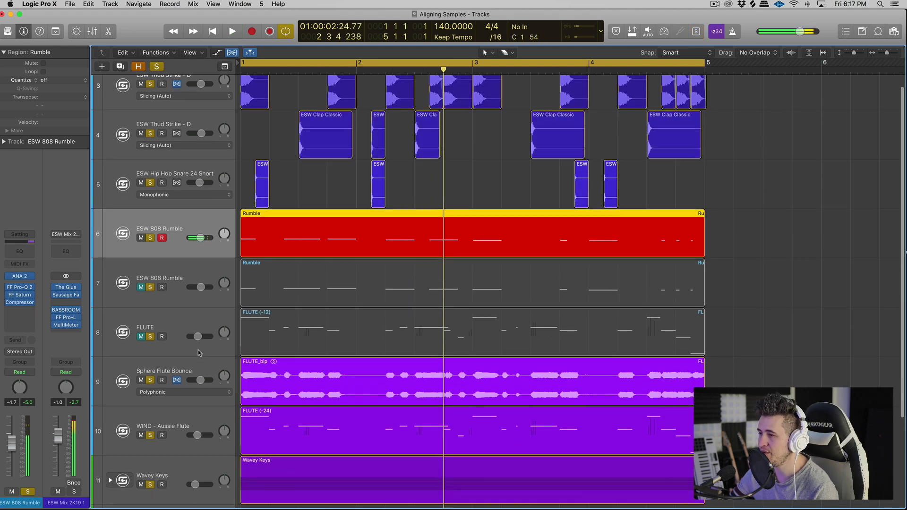
click(199, 363)
shift+click(198, 413)
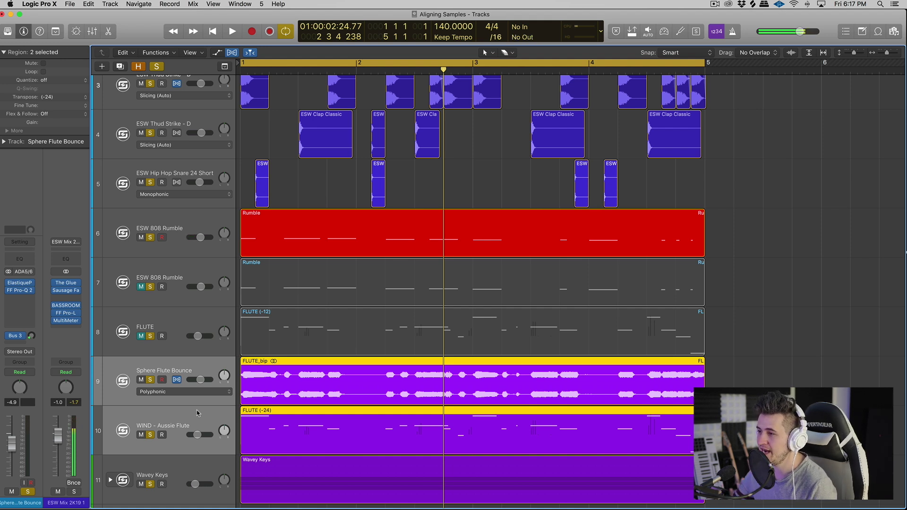
click(190, 373)
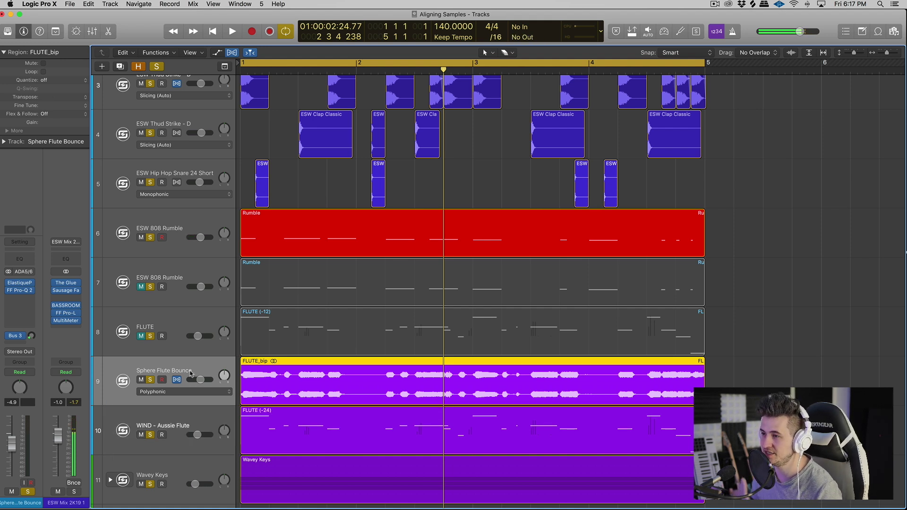
click(200, 409)
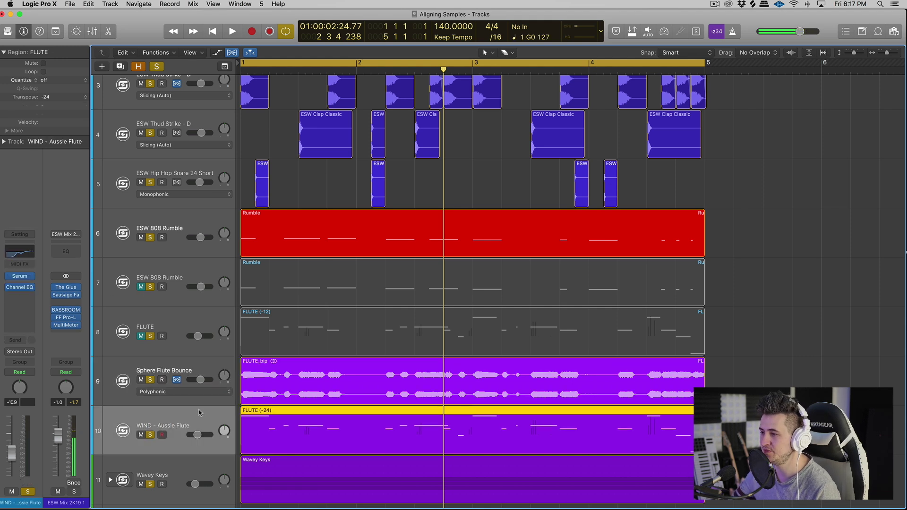
key(s)
key(space)
shift+click(284, 375)
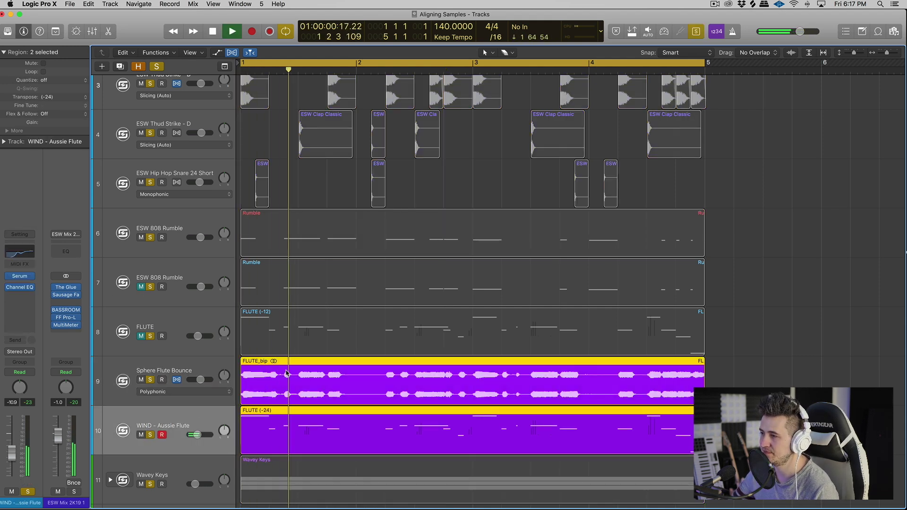
key(space)
key(space)
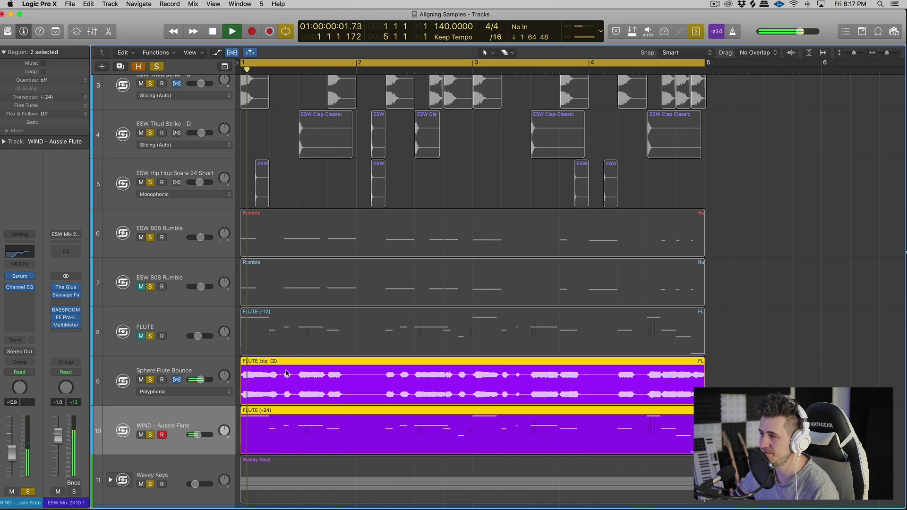
scroll(205, 417, down, 2)
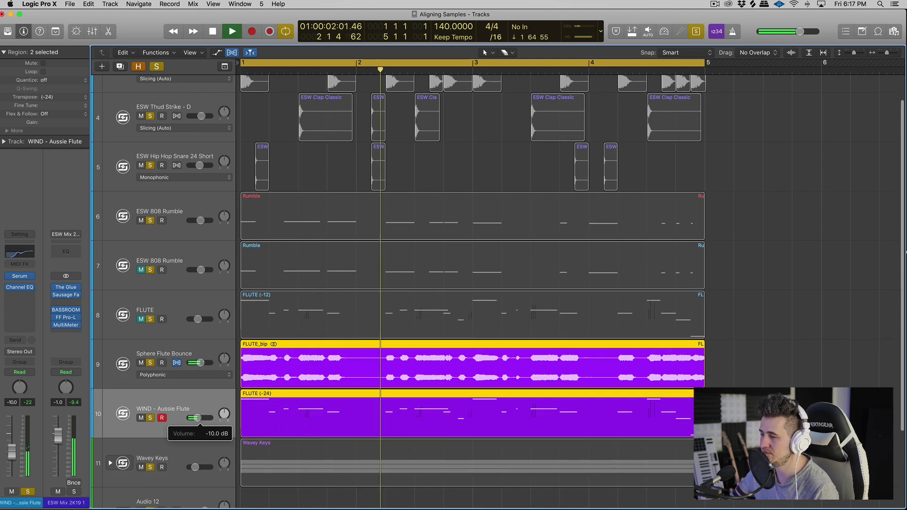
key(space)
key(s)
Step: Audition the soloed Wavey Keys stack, then unsolo and select the ESW Hip Hop Snare 24 Short track
scroll(224, 422, down, 3)
click(224, 422)
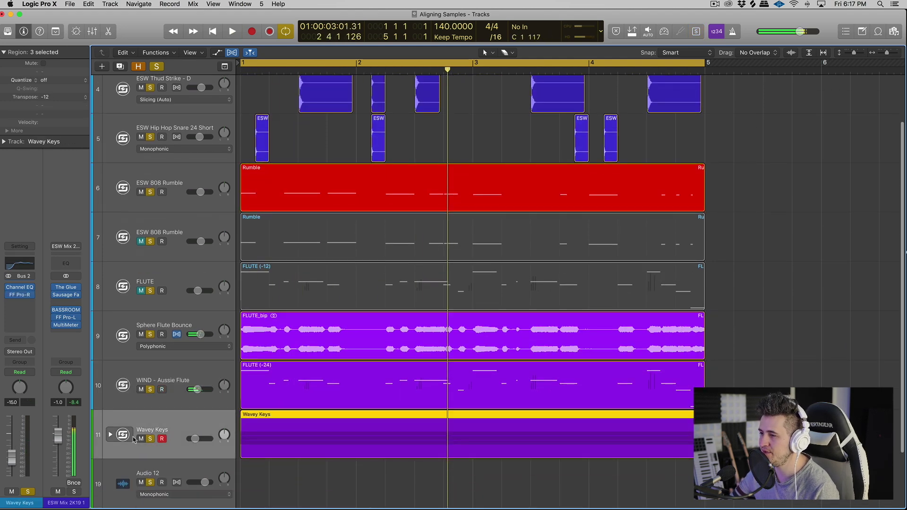
click(110, 435)
scroll(208, 415, down, 5)
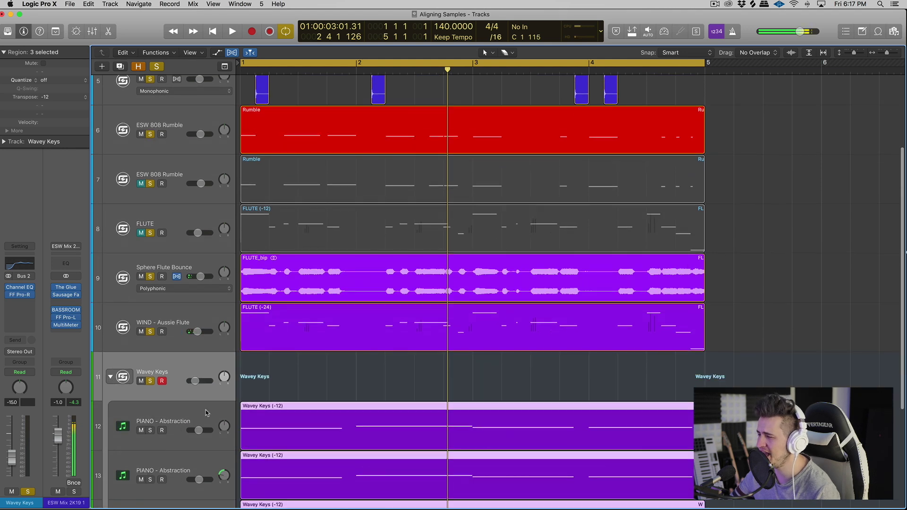
click(204, 413)
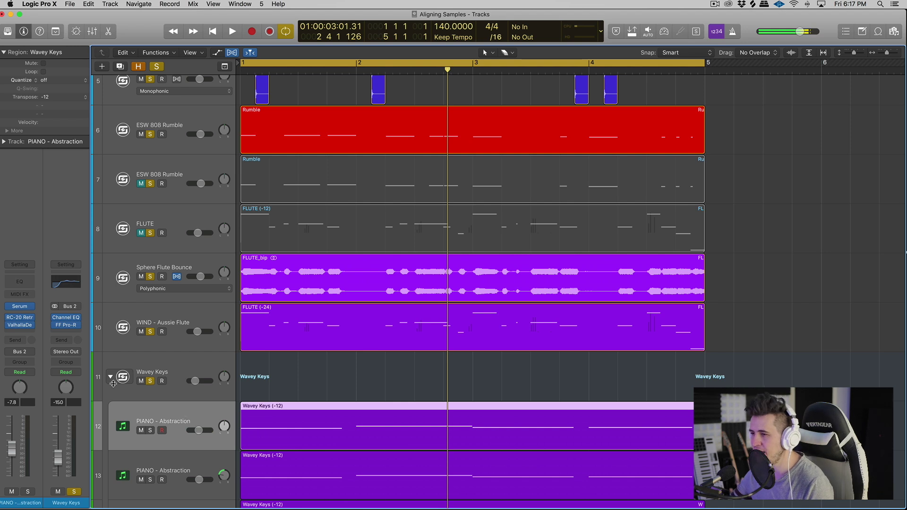
click(110, 376)
key(ctrl+s)
key(Return)
click(166, 368)
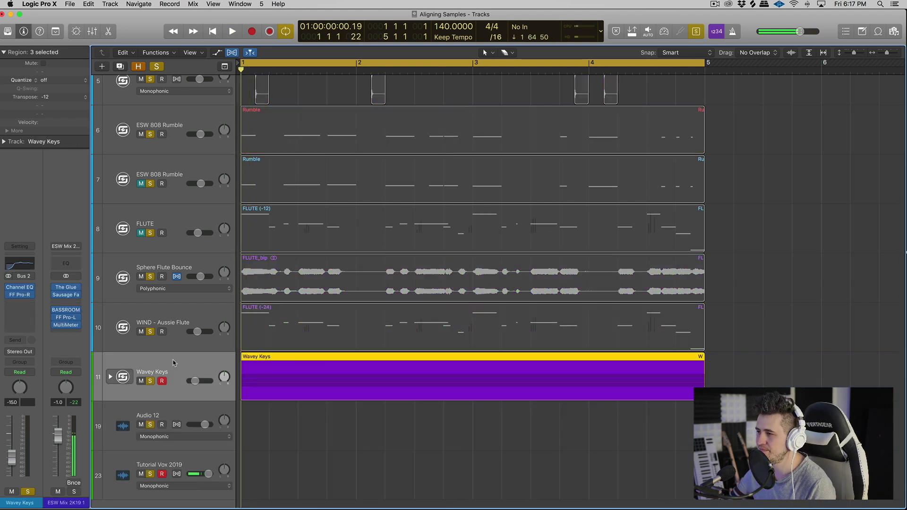
key(space)
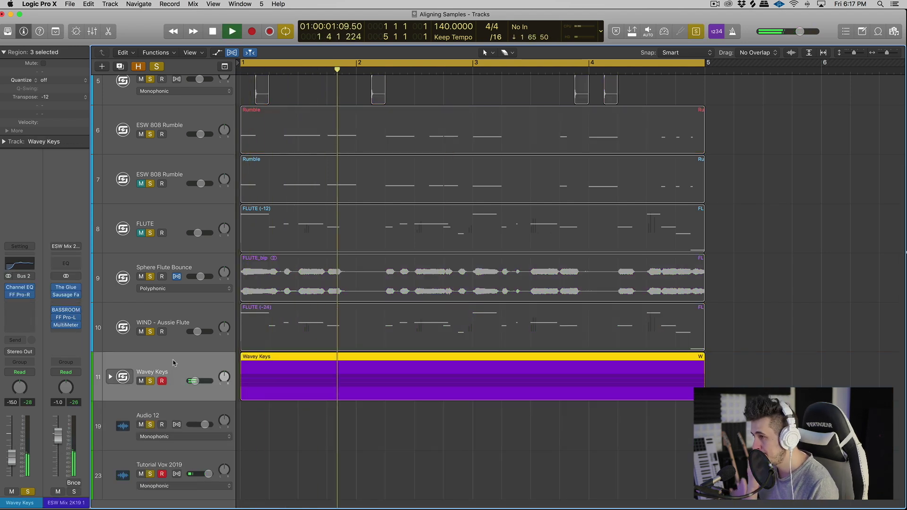
key(space)
key(ctrl+s)
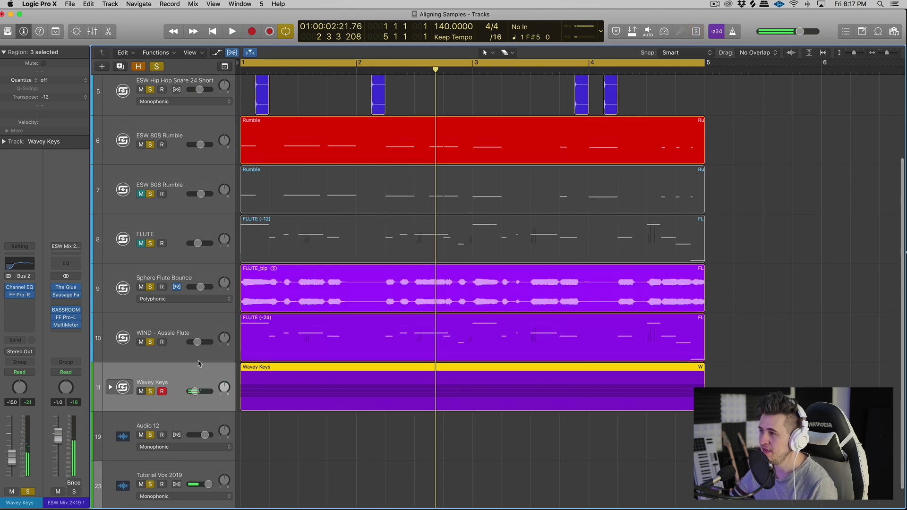
scroll(189, 363, up, 5)
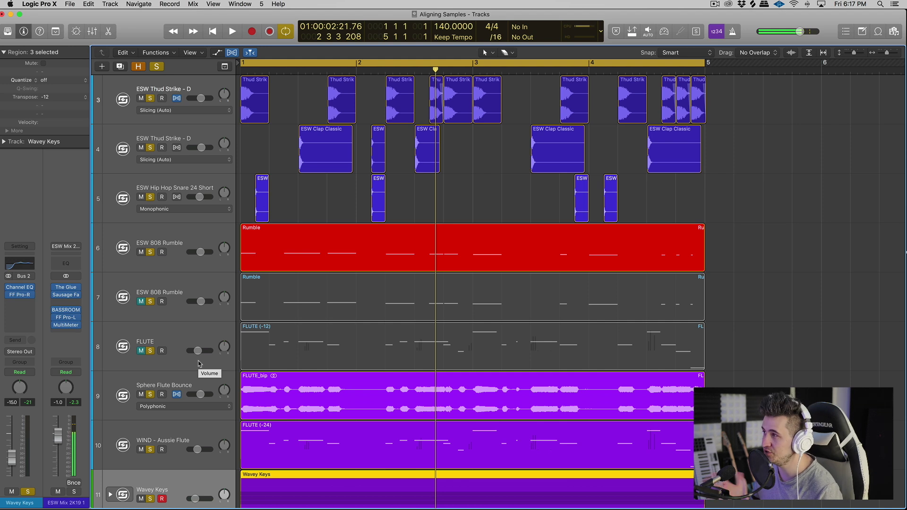
click(180, 217)
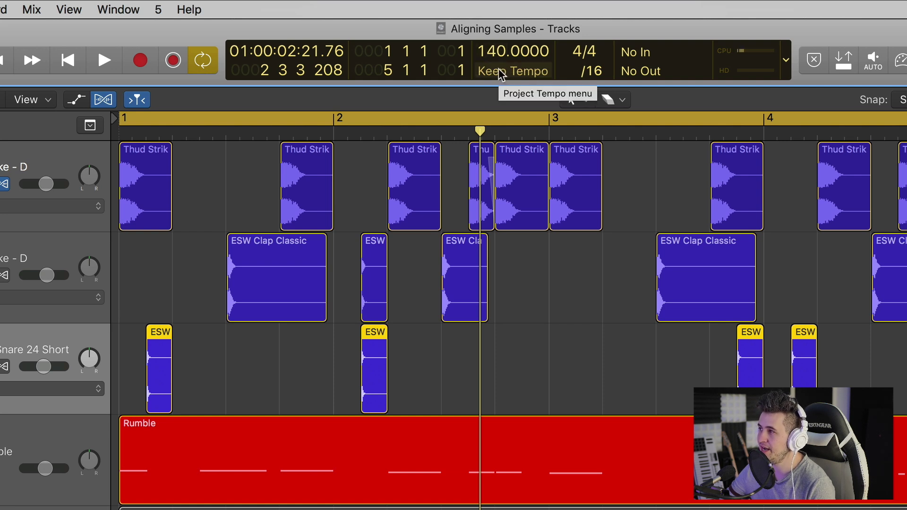
Step: In Smart Tempo Project Settings, set imported audio files to On + Align Bars and close
click(502, 75)
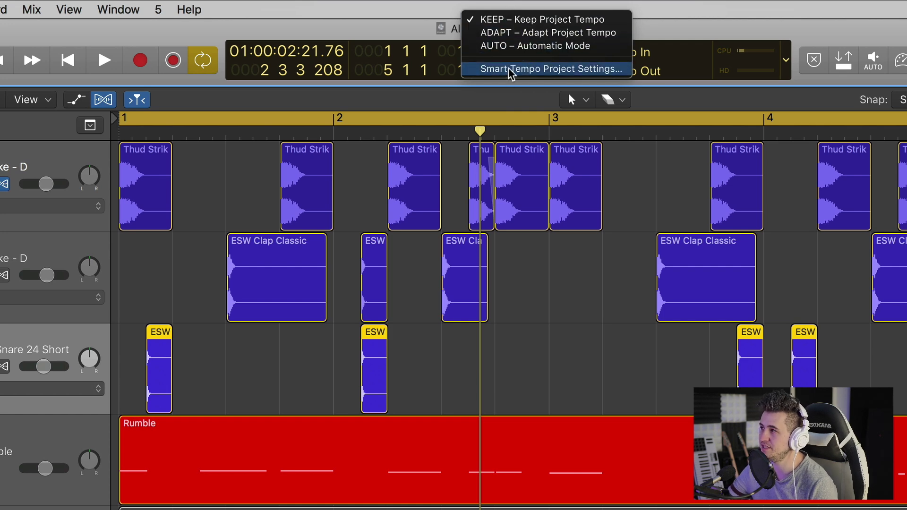
click(512, 69)
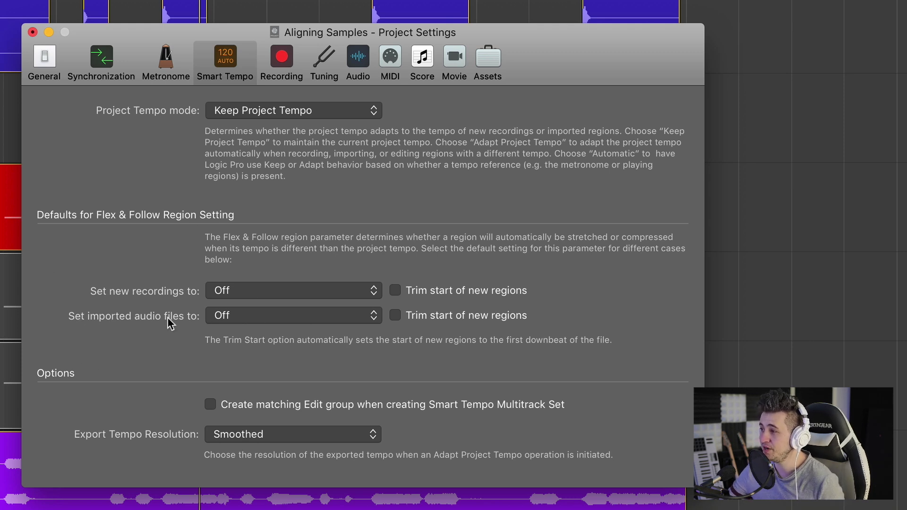
click(226, 316)
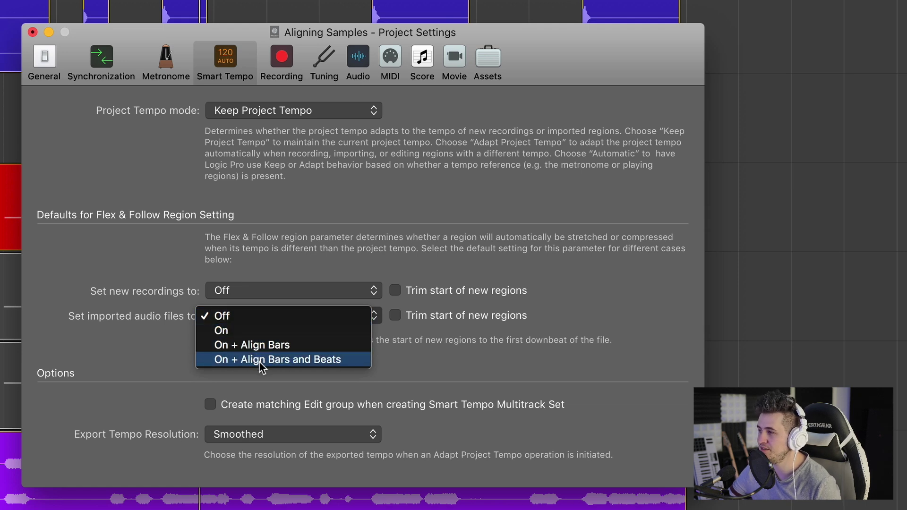
click(252, 346)
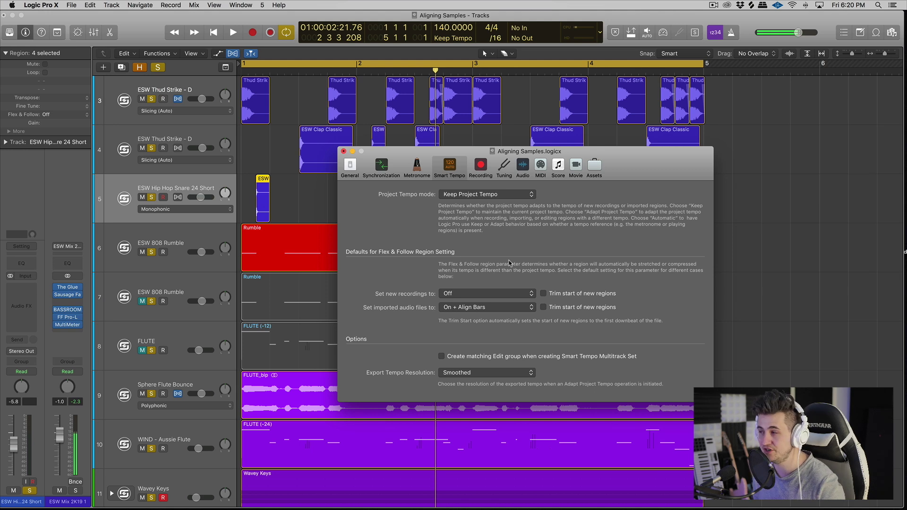
click(343, 151)
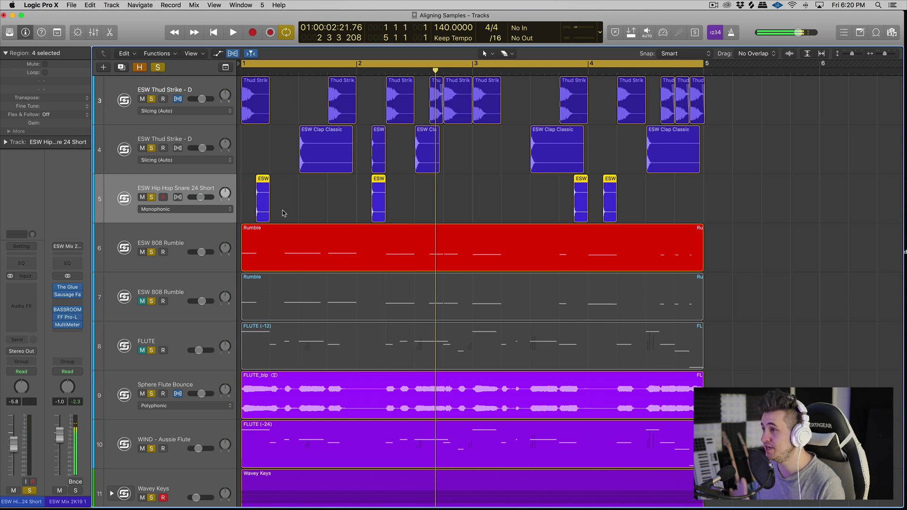
Step: Add a new audio track below the snare and bring the 02_Hi Hat Drum Loops Finder window forward
key(alt+super+a)
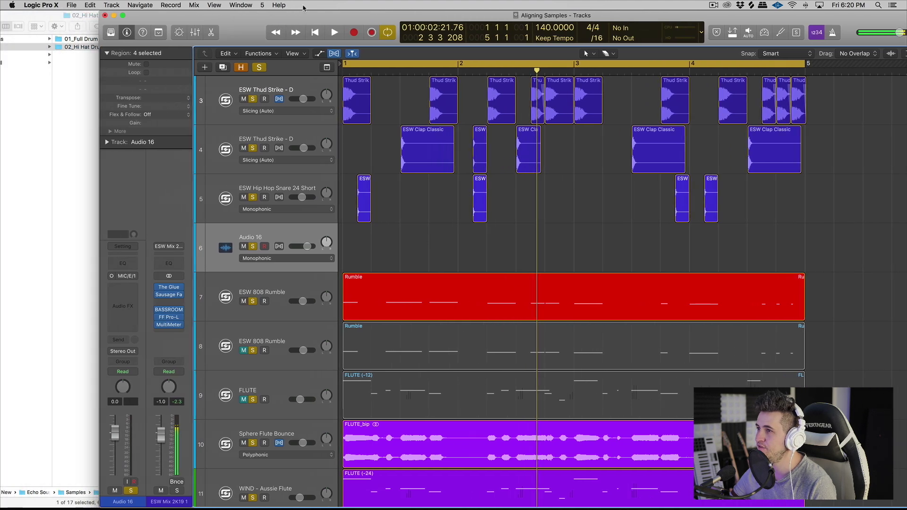
click(137, 19)
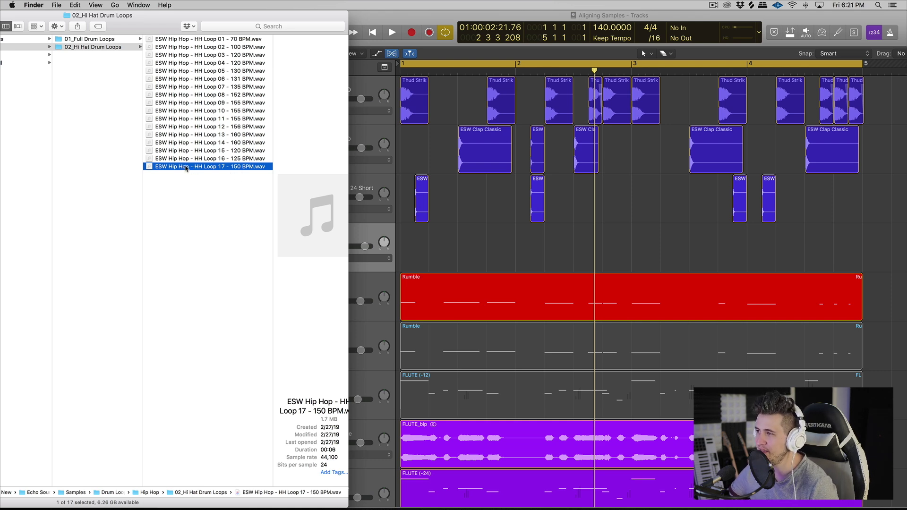
Step: Place HH Loop 17 - 150 BPM on the new track at bar 1, then play and solo it
drag(187, 166, 409, 242)
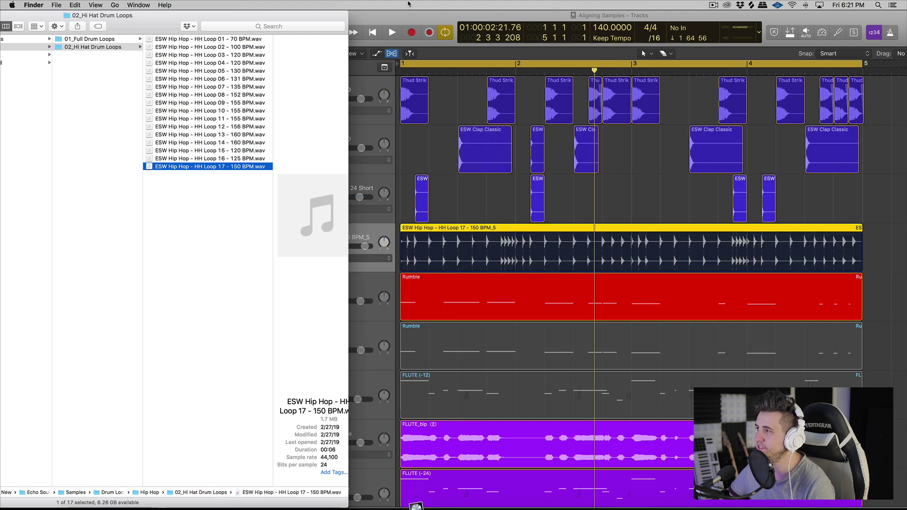
click(360, 18)
drag(360, 17, 266, 16)
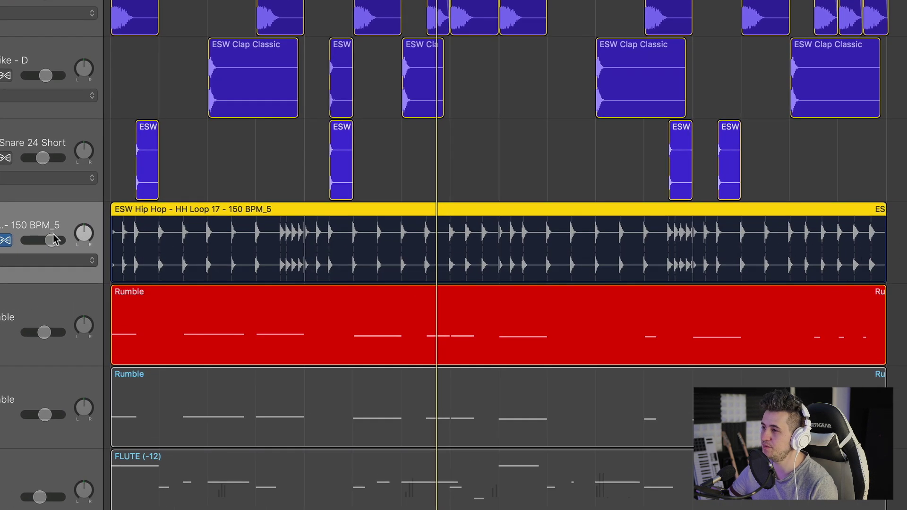
key(space)
mouse_move(53, 239)
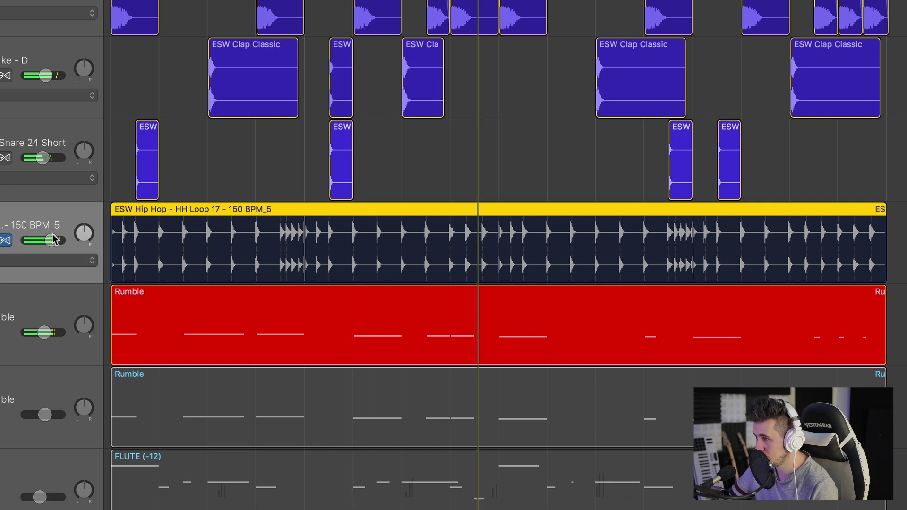
key(s)
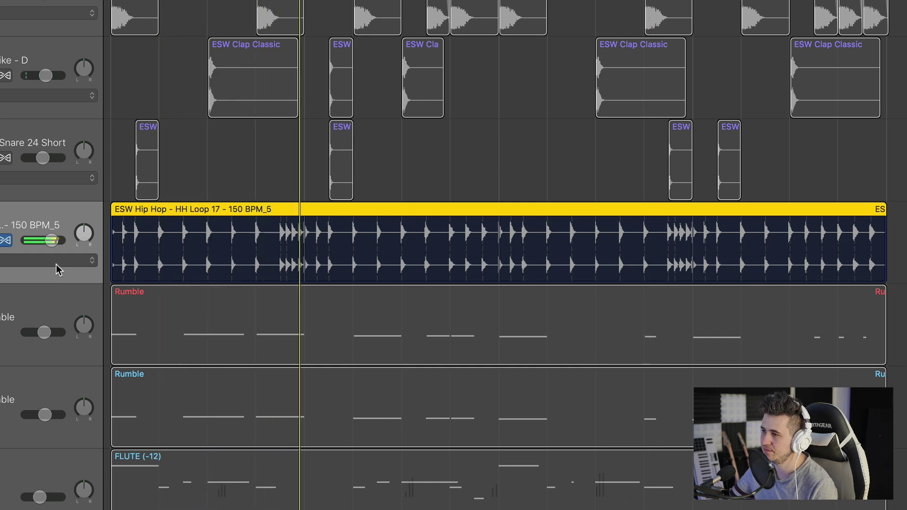
key(space)
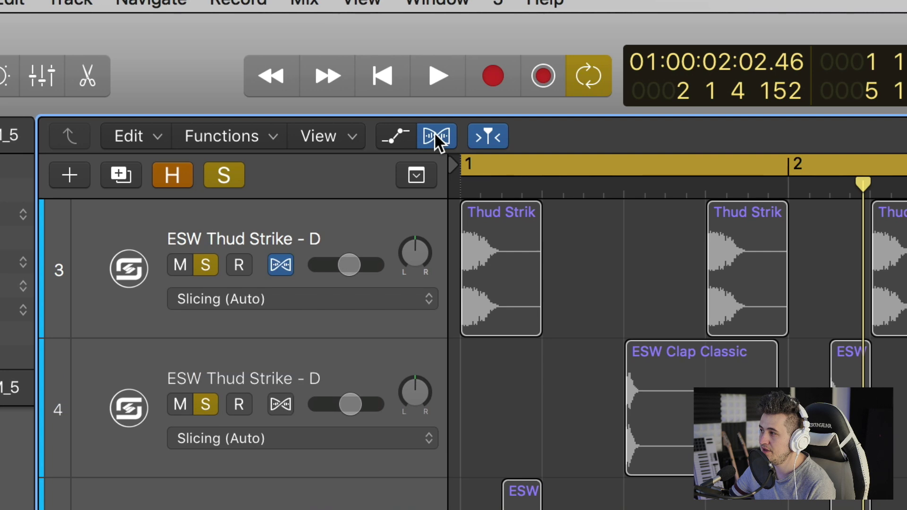
Step: Enable Flex on track 6, change its mode to Flex Time - Rhythmic, and play it back
click(259, 230)
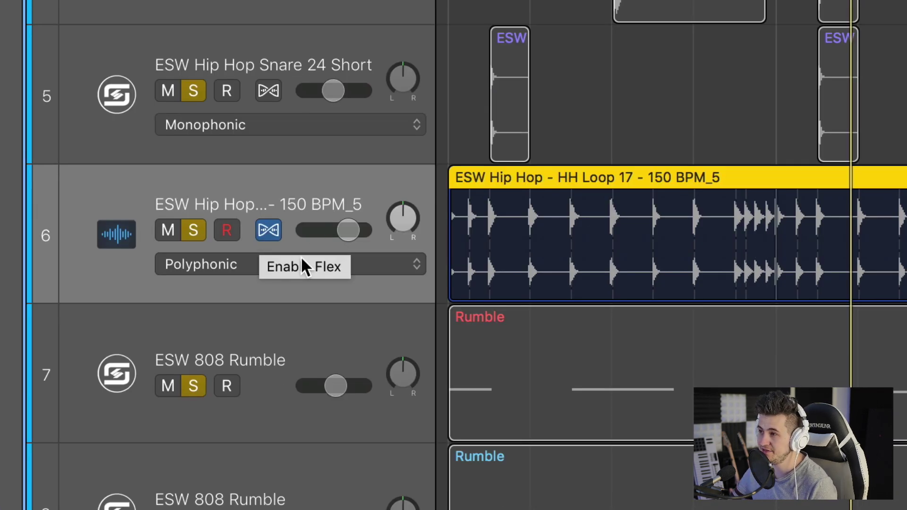
click(247, 268)
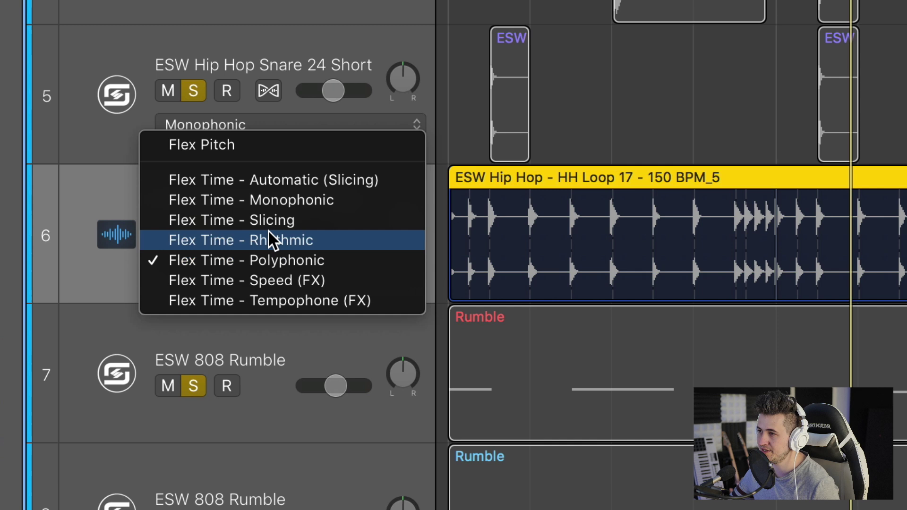
click(293, 238)
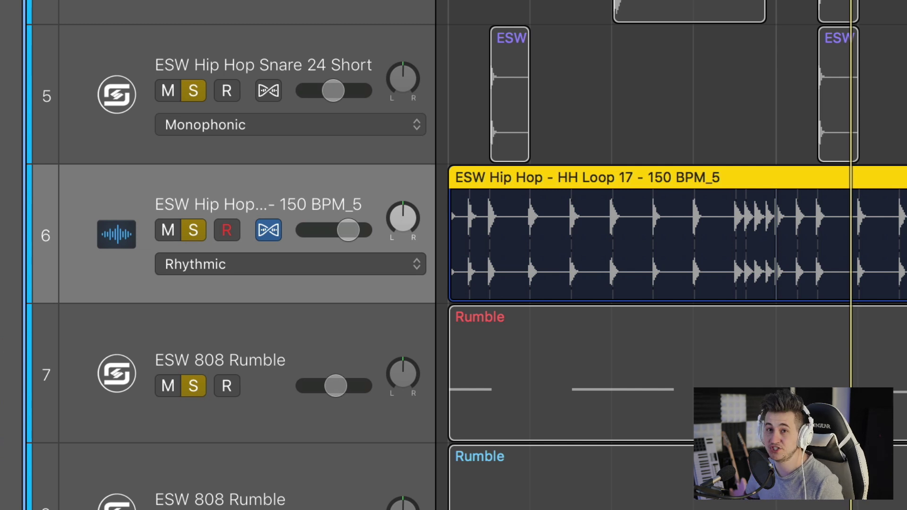
key(space)
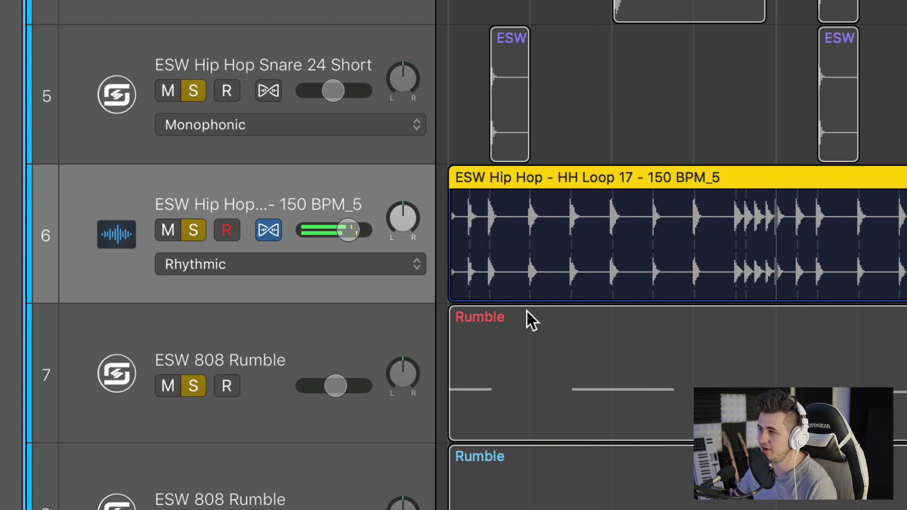
key(space)
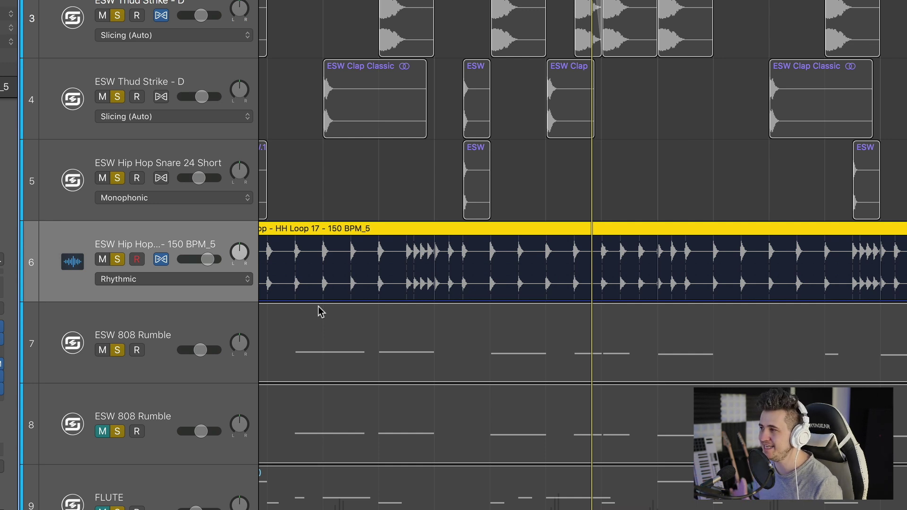
Step: Add flex markers at the hi-hat transients across the HH Loop 17 region
scroll(435, 270, up, 5)
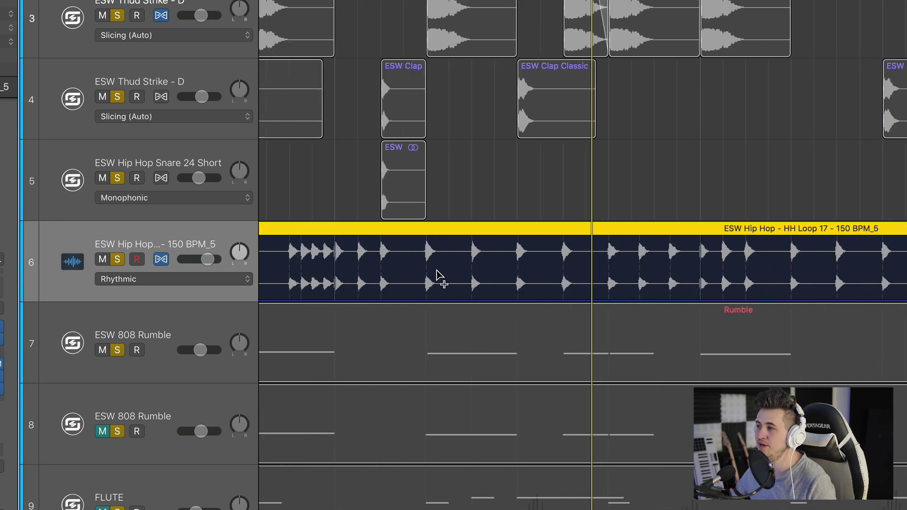
scroll(331, 272, up, 5)
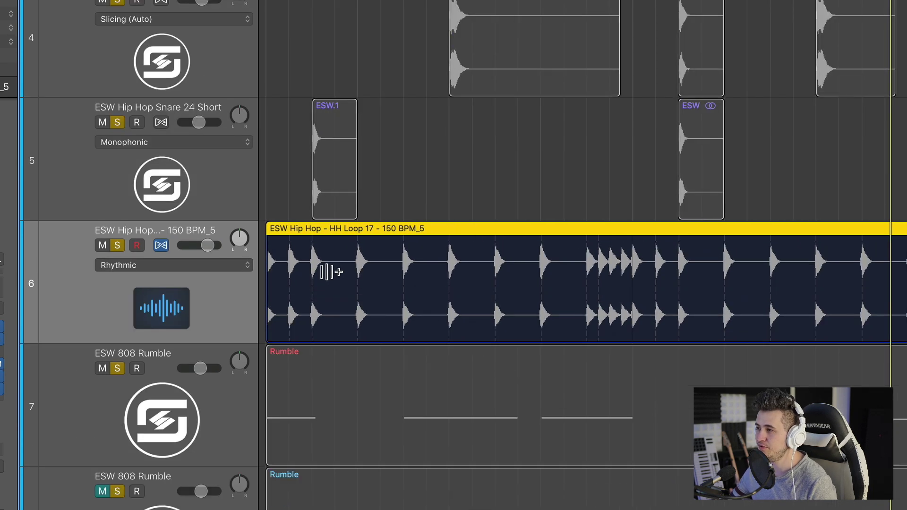
scroll(326, 272, right, 10)
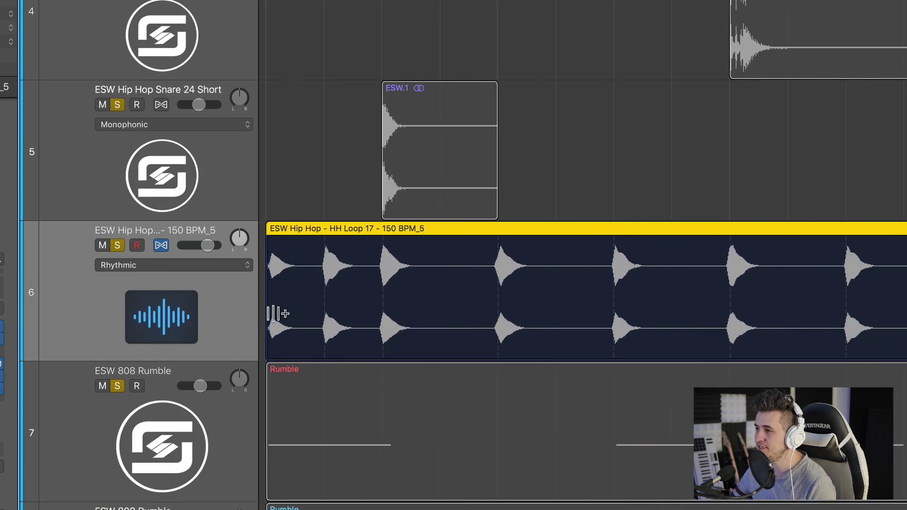
click(498, 293)
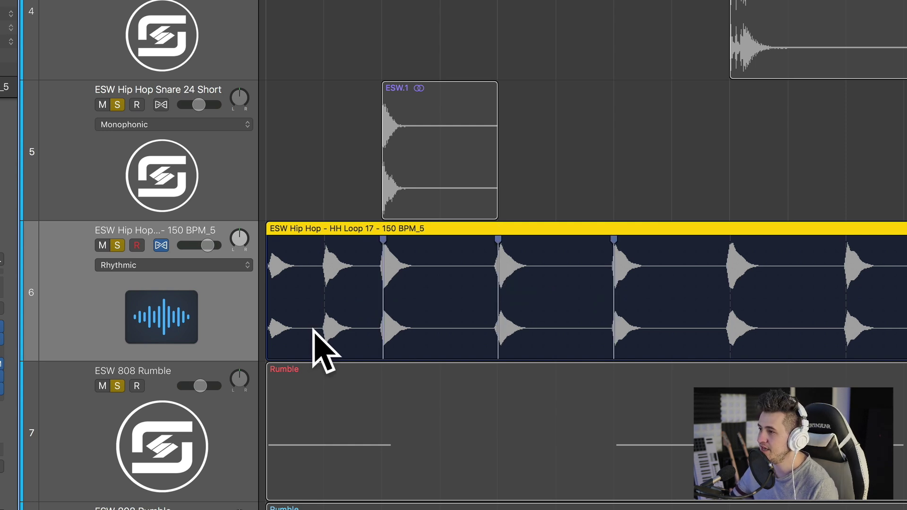
click(324, 298)
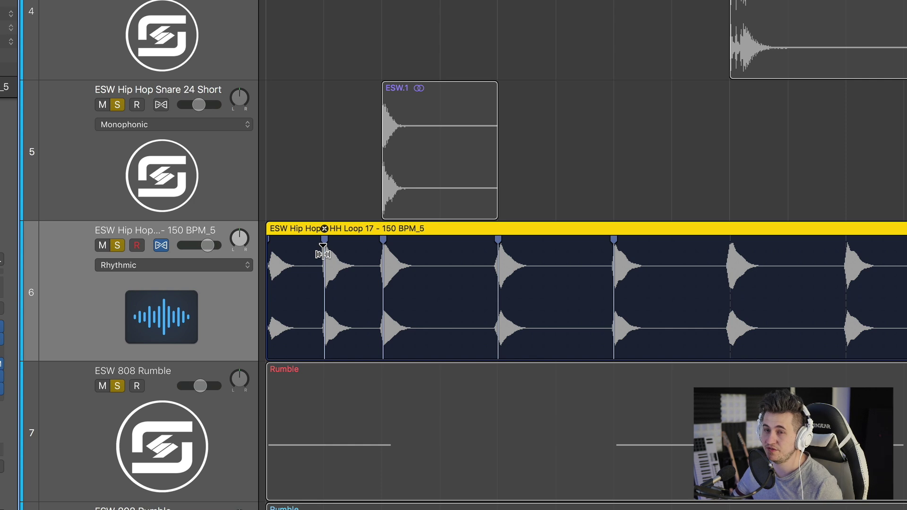
click(732, 303)
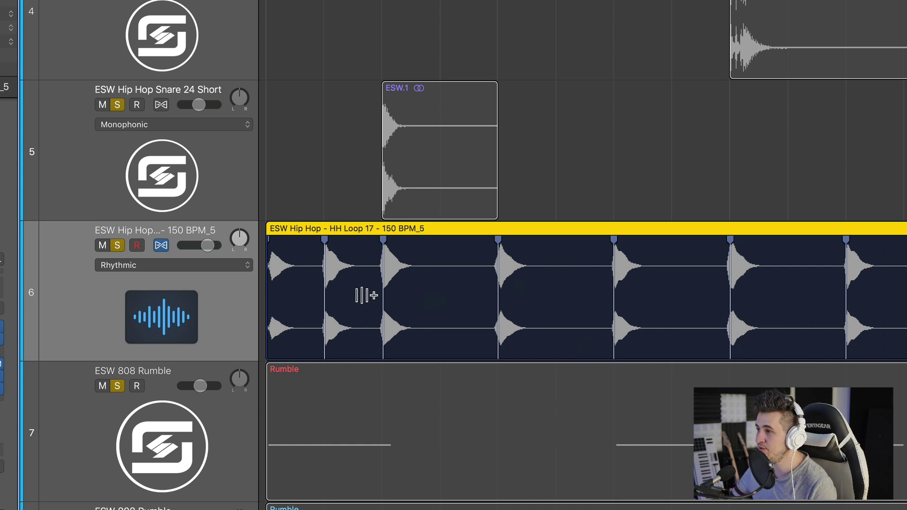
Step: Drag two flex markers earlier, audition, undo the moves, replay and zoom out to the whole loop
drag(611, 308, 557, 308)
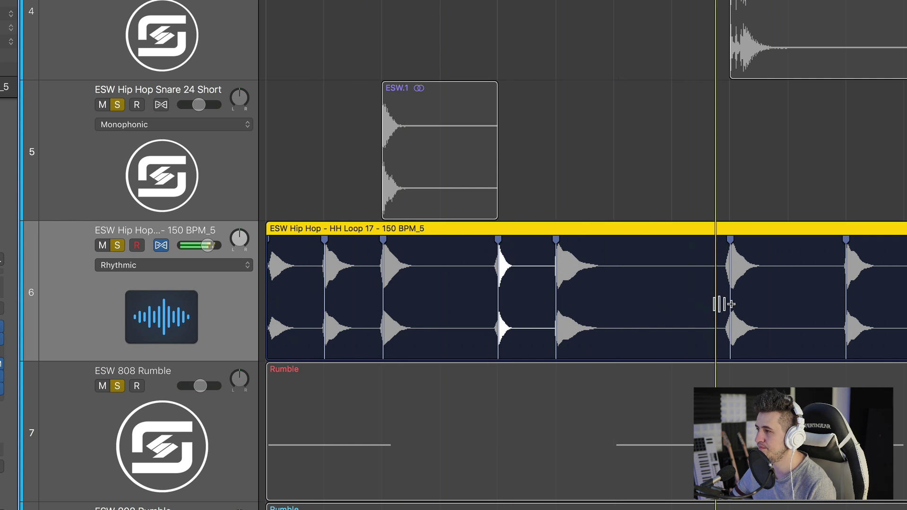
drag(723, 301, 612, 300)
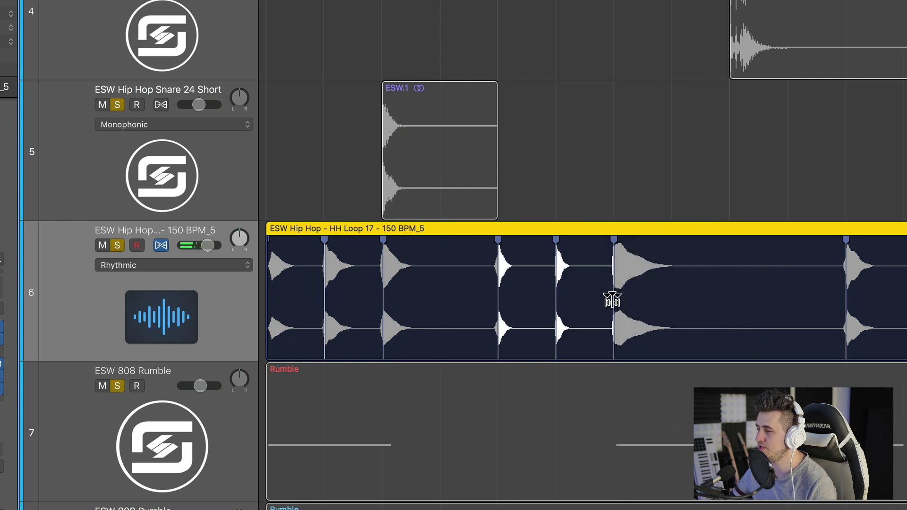
key(space)
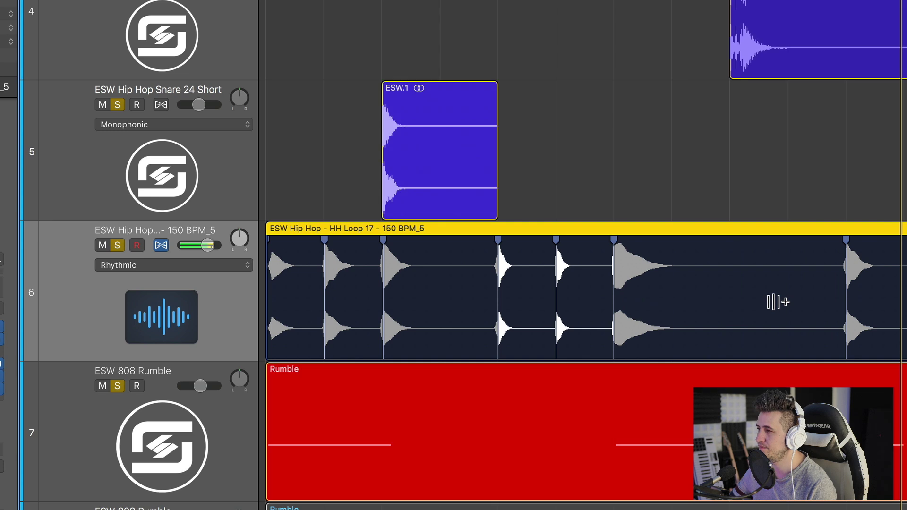
key(space)
key(super+z)
key(super+z)
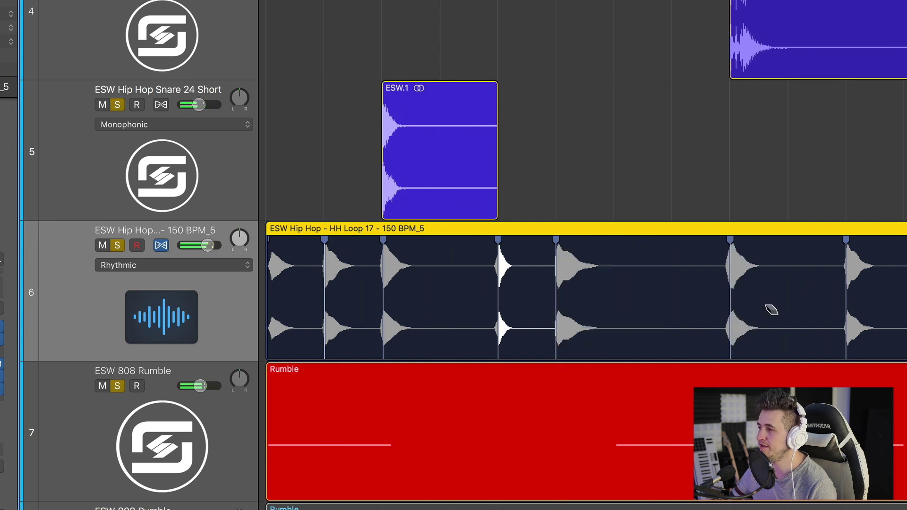
key(space)
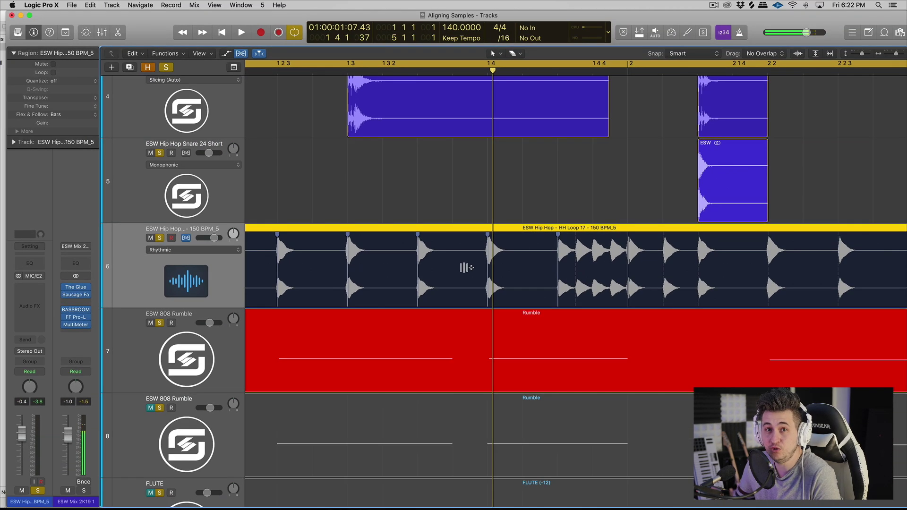
key(super+Left)
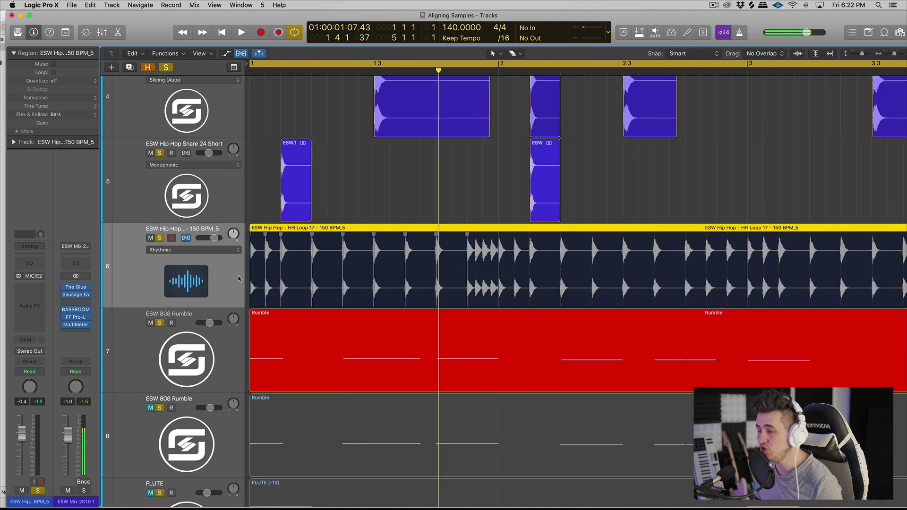
key(super+Left)
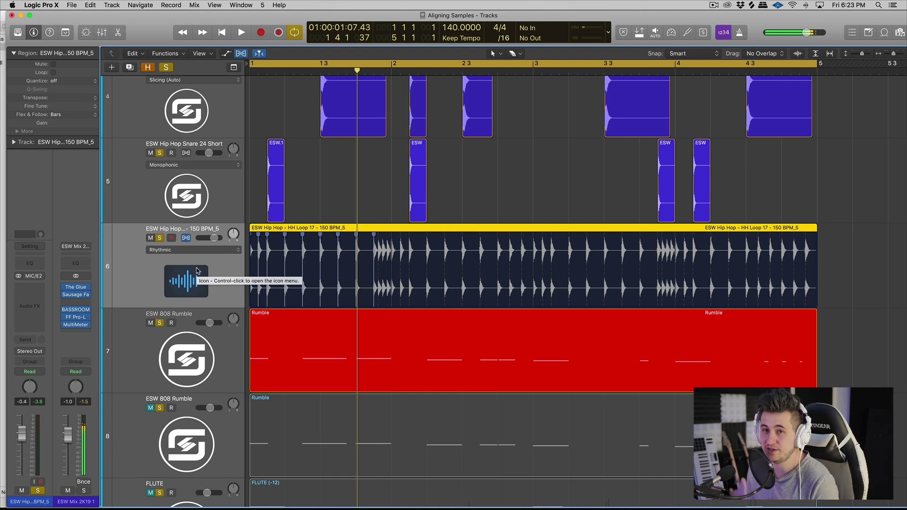
Step: Delete the hi-hat region and track, and add a new Audio 16 track moved to slot 6
key(Delete)
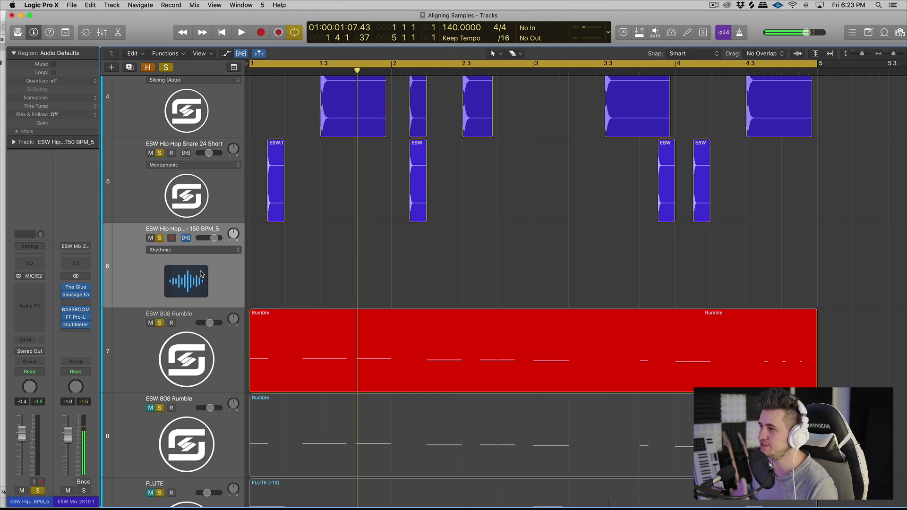
key(Delete)
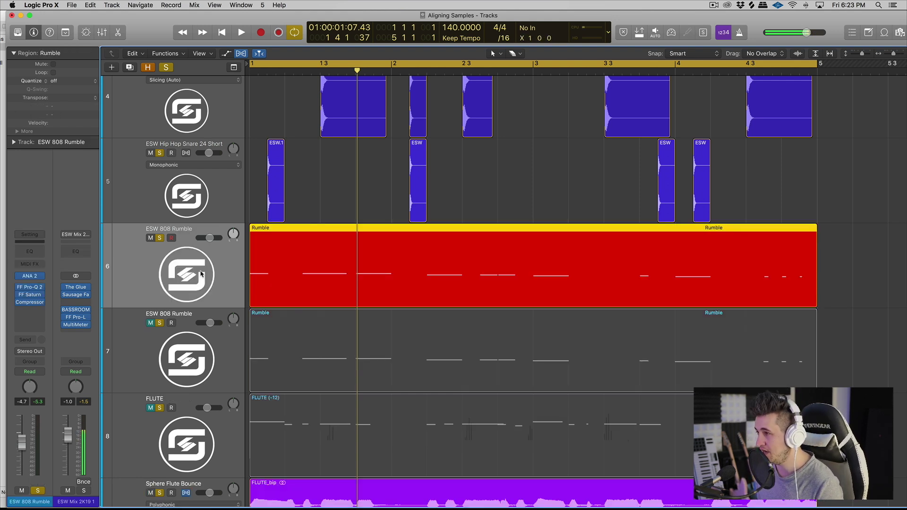
key(alt+super+a)
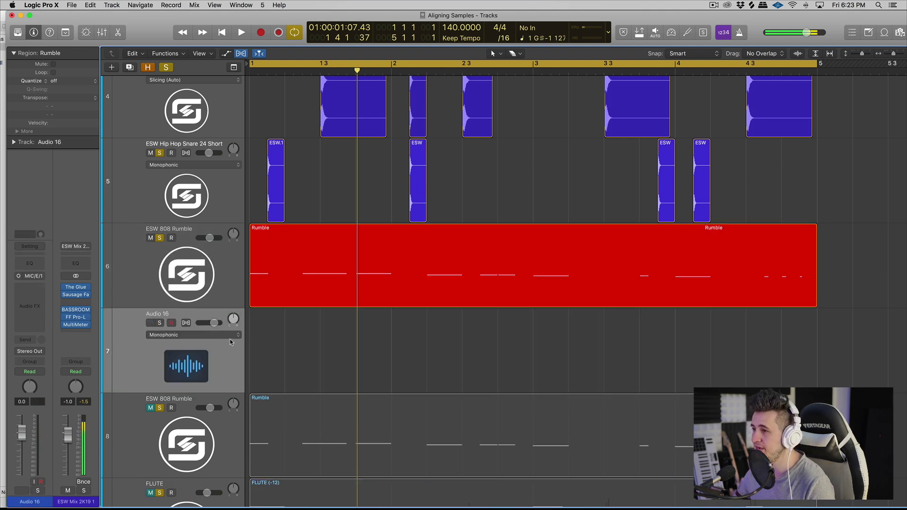
drag(201, 355, 186, 263)
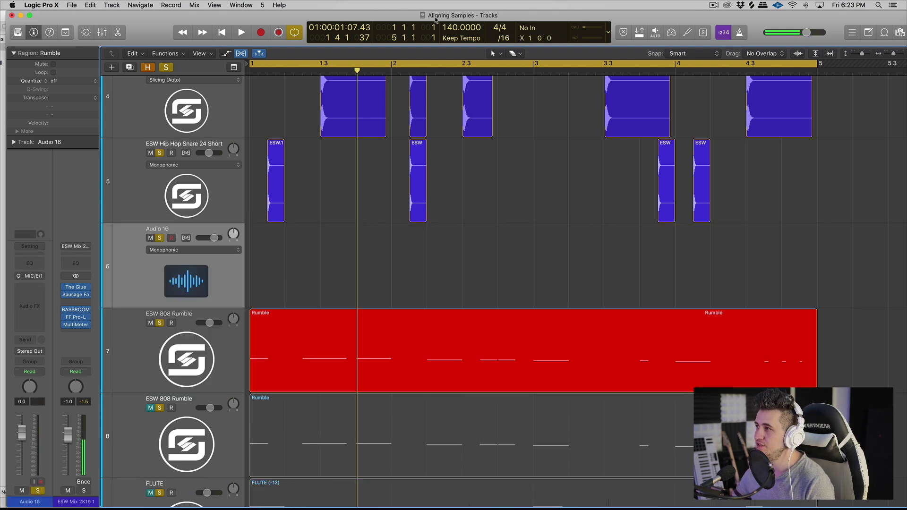
Step: Set imported audio files to Off in Smart Tempo project settings
click(468, 37)
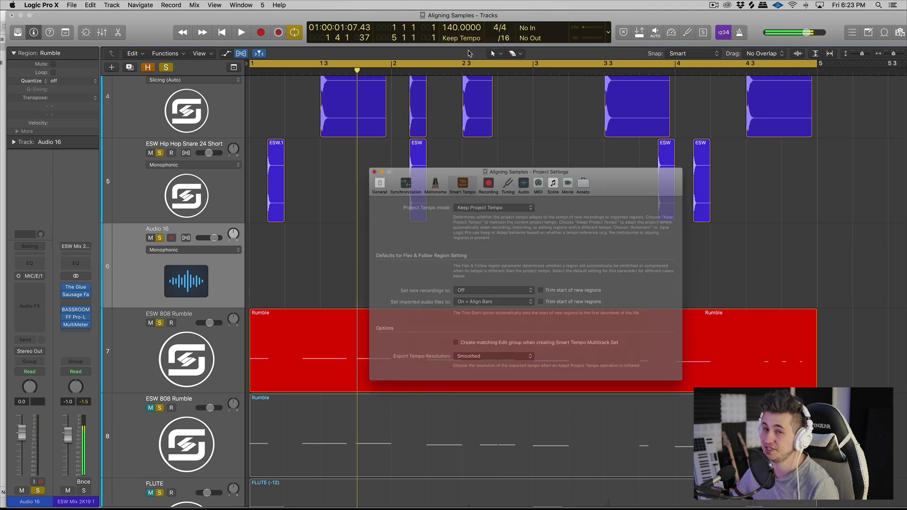
click(457, 306)
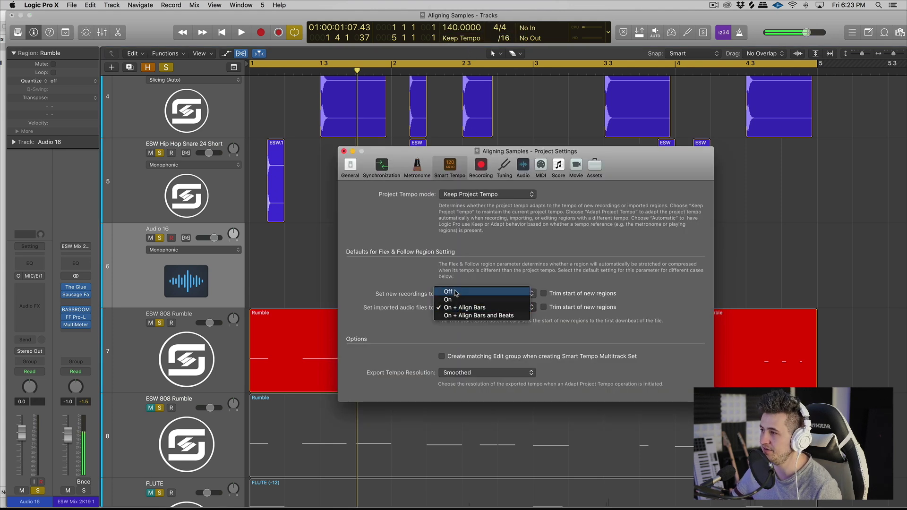
click(456, 290)
click(344, 151)
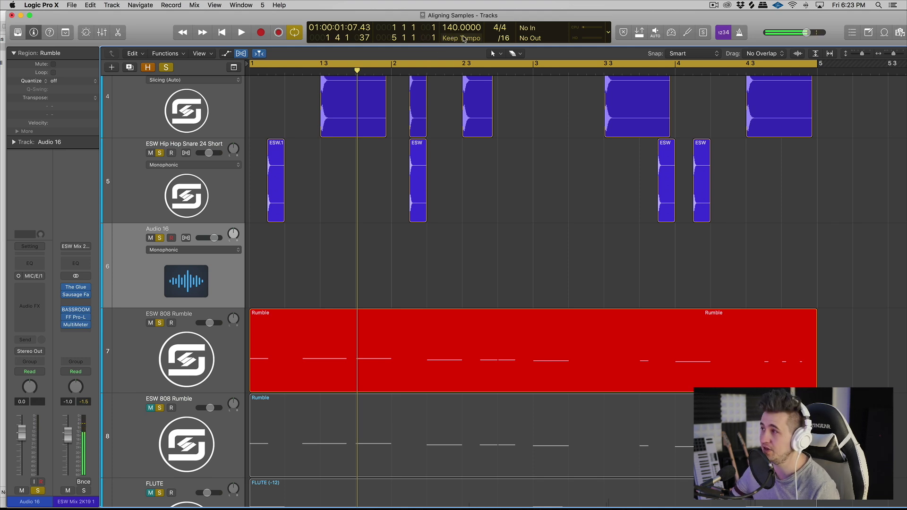
Step: Switch the transport display to Beats & Project, keep project tempo, then return the display to Custom
click(608, 32)
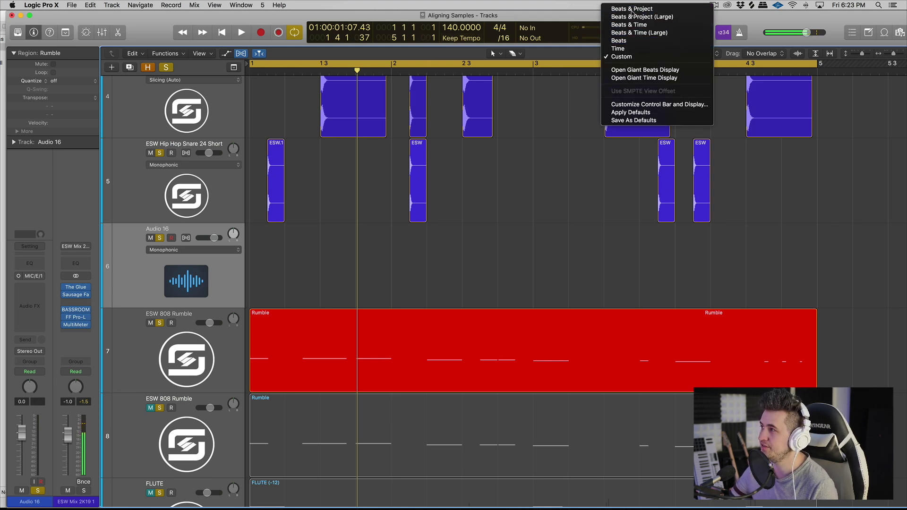
click(630, 9)
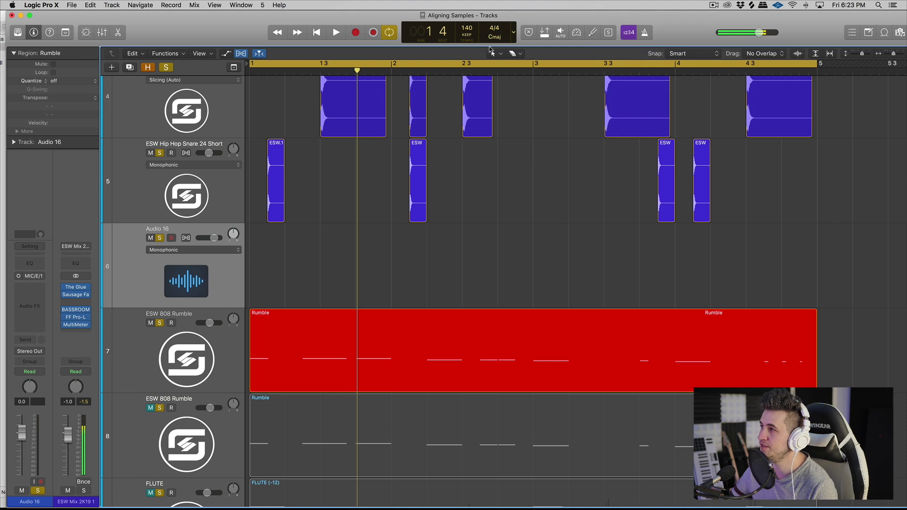
click(469, 38)
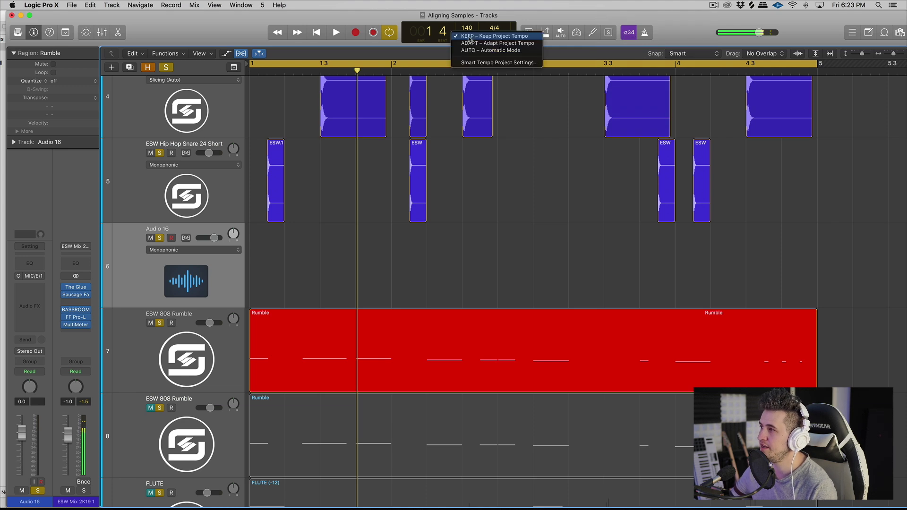
click(468, 27)
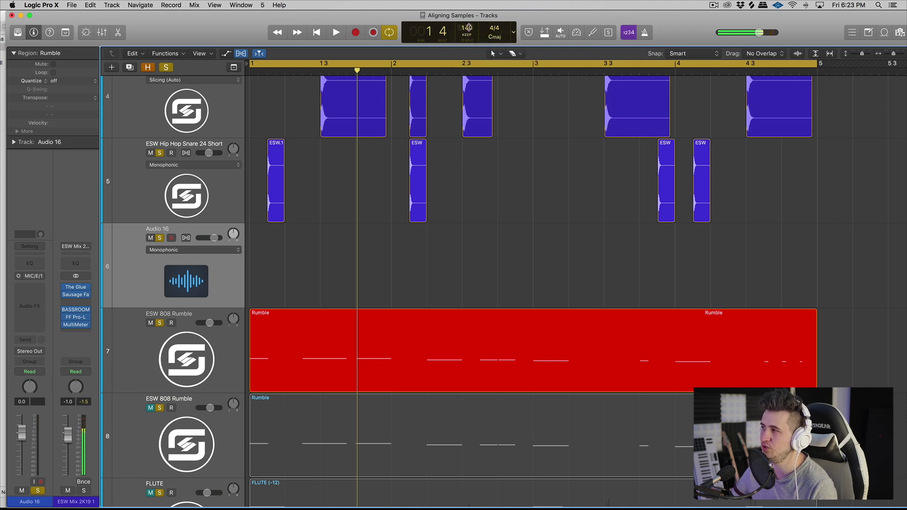
click(514, 32)
click(538, 93)
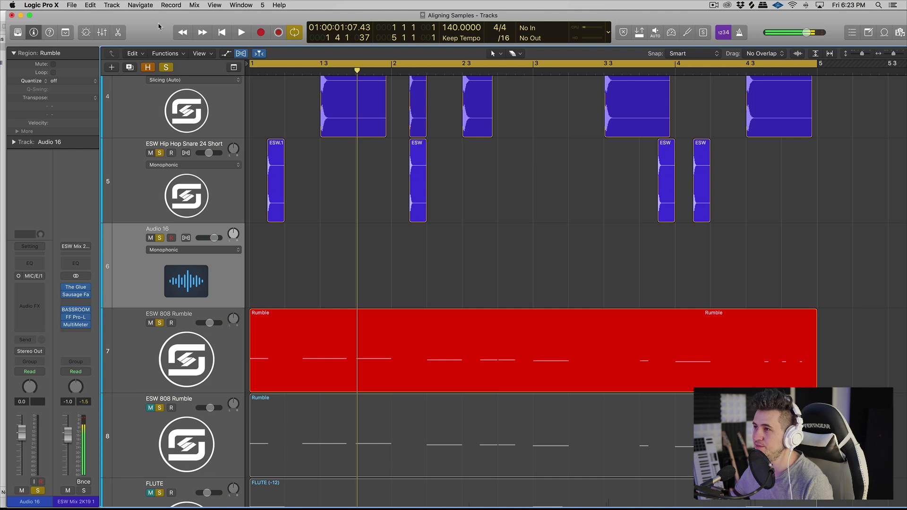
Step: Import the HH Loop 17 sample onto Audio 16, audition it soloed, then turn solo off
drag(158, 17, 333, 18)
drag(163, 167, 255, 15)
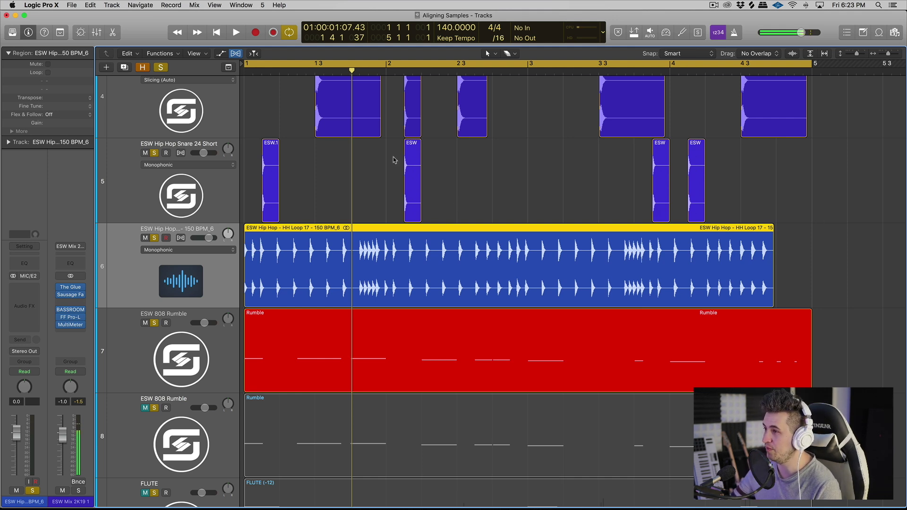
key(ctrl+s)
key(space)
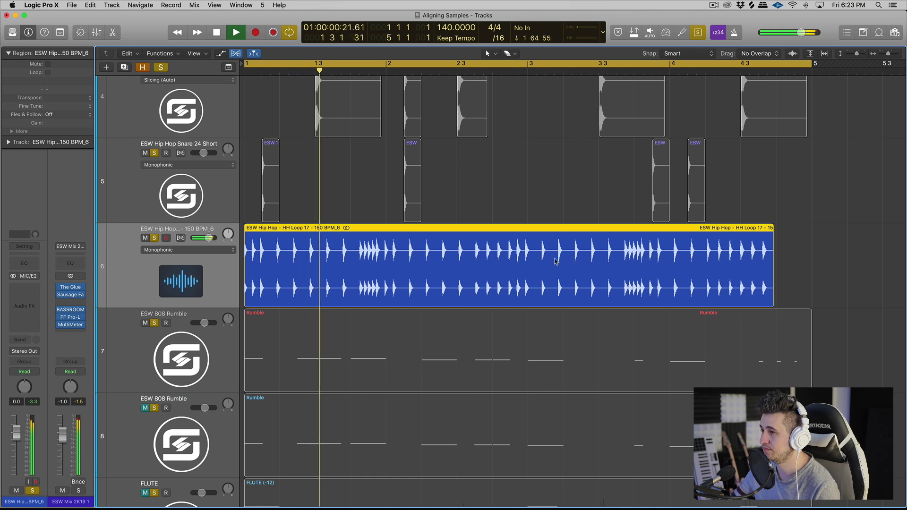
key(space)
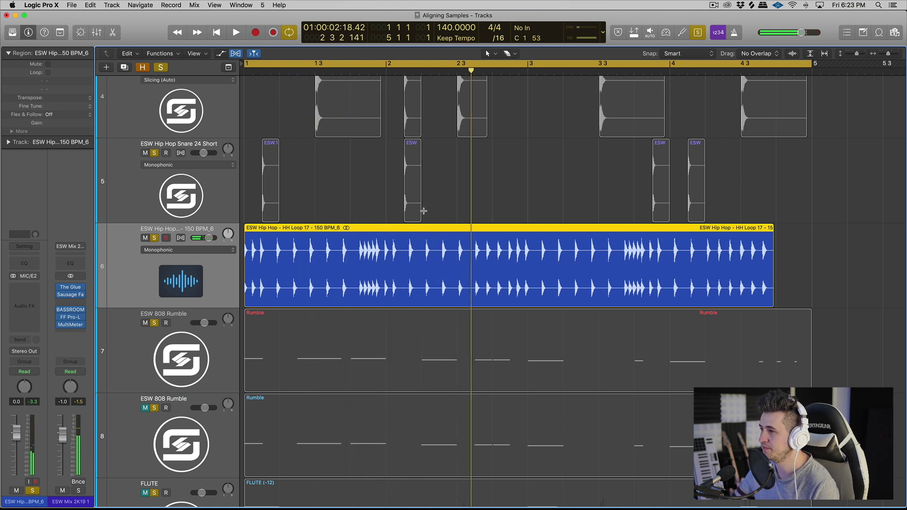
key(ctrl+s)
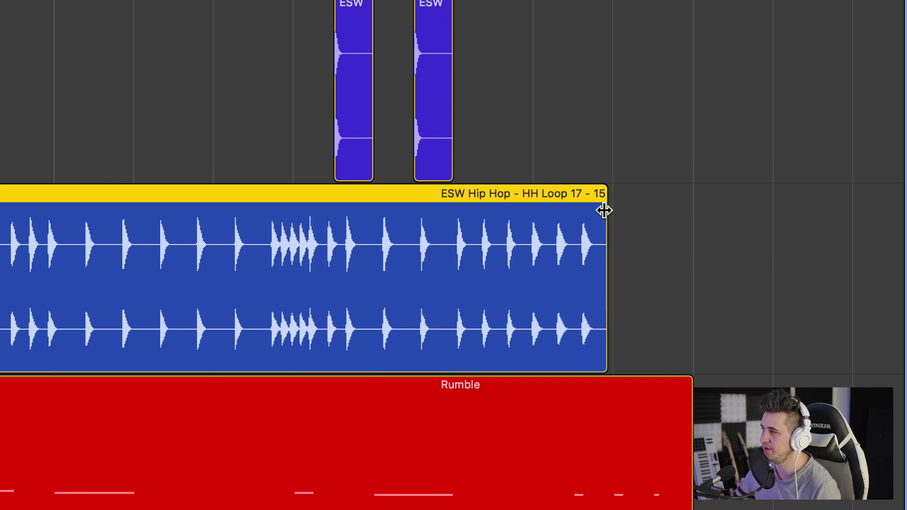
Step: Time-stretch the HH Loop 17 - 150 BPM region's right edge out to bar 5
mouse_move(603, 211)
mouse_down()
mouse_move(472, 223)
mouse_move(662, 237)
mouse_up()
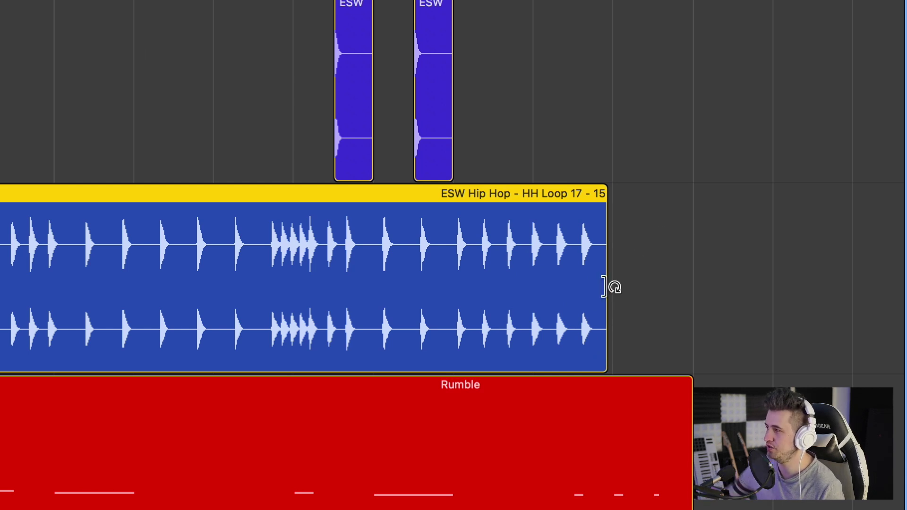
mouse_move(604, 287)
mouse_down()
mouse_move(815, 282)
mouse_move(594, 285)
mouse_up()
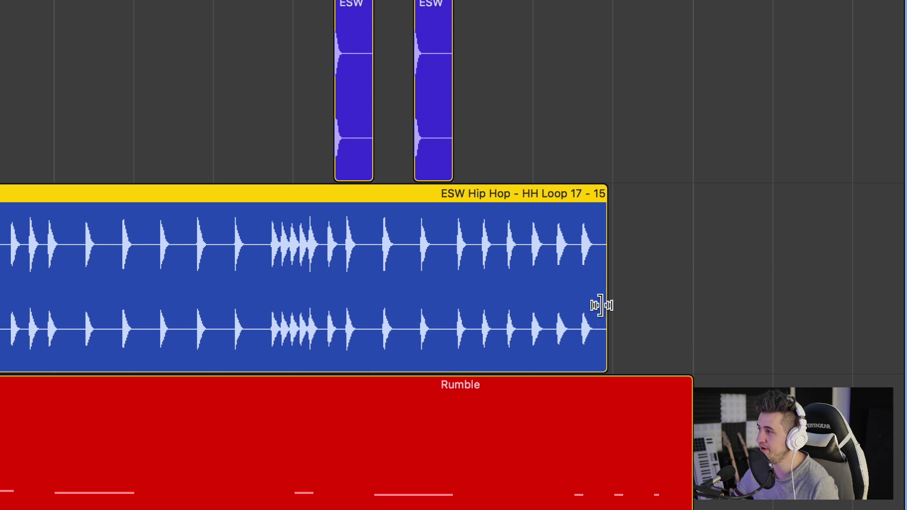
drag(603, 305, 693, 302)
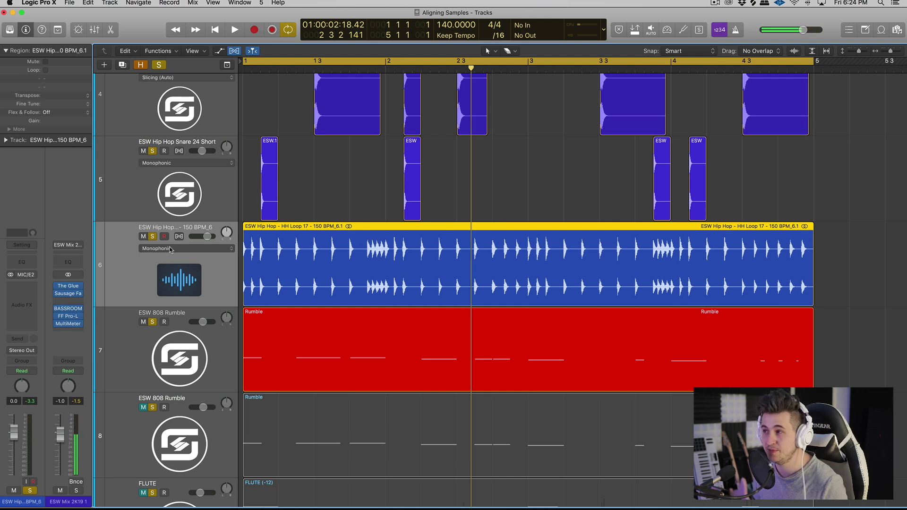
Step: Set track 6 to Flex Time Rhythmic, compare Flex off and on, and re-stretch the loop to bar 5
click(178, 236)
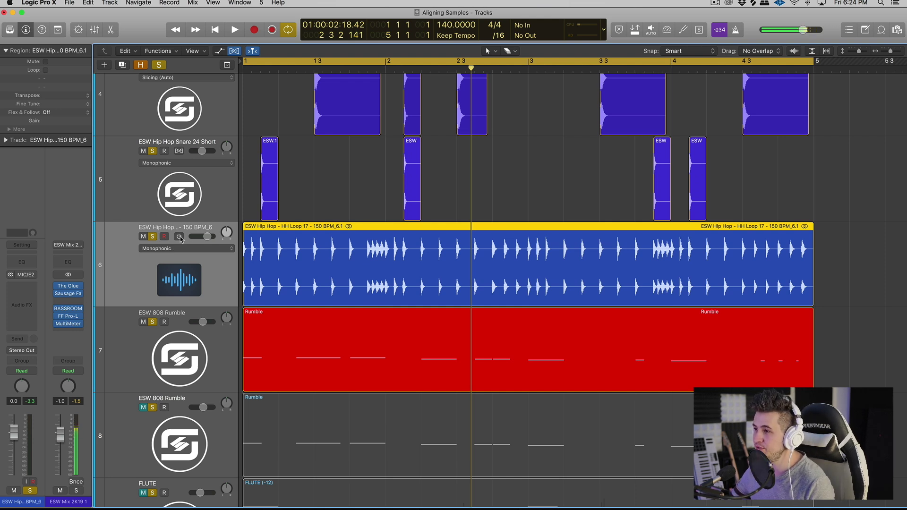
click(160, 249)
click(169, 268)
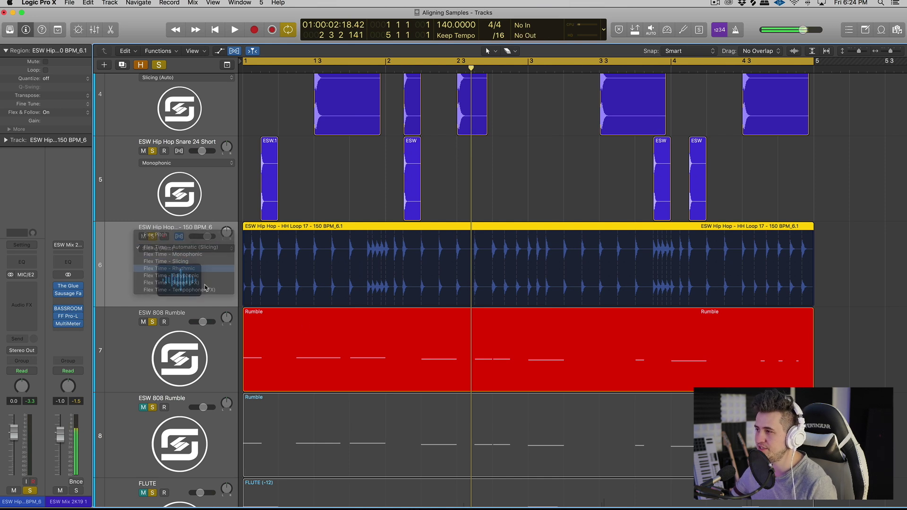
key(space)
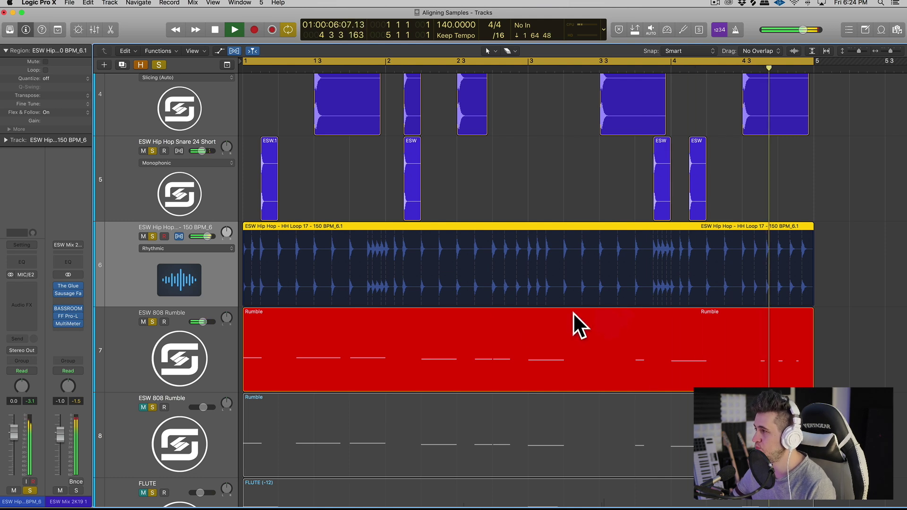
key(space)
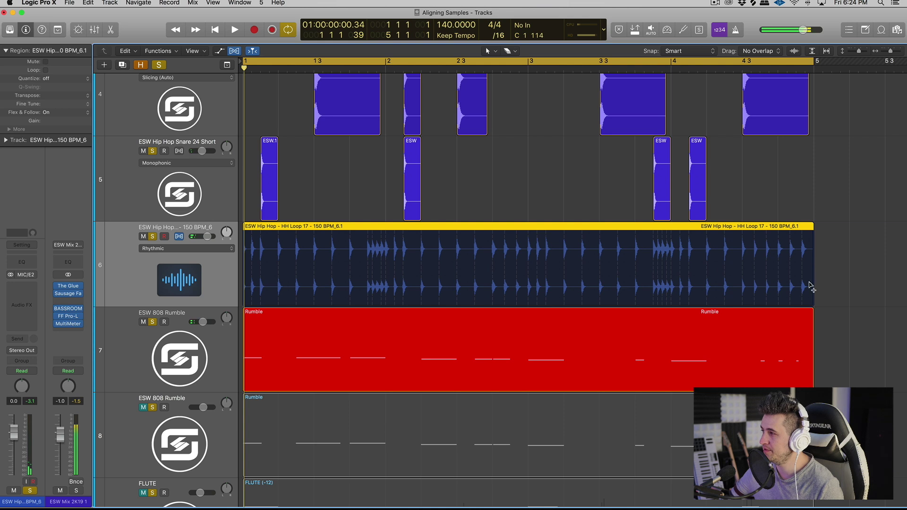
click(179, 236)
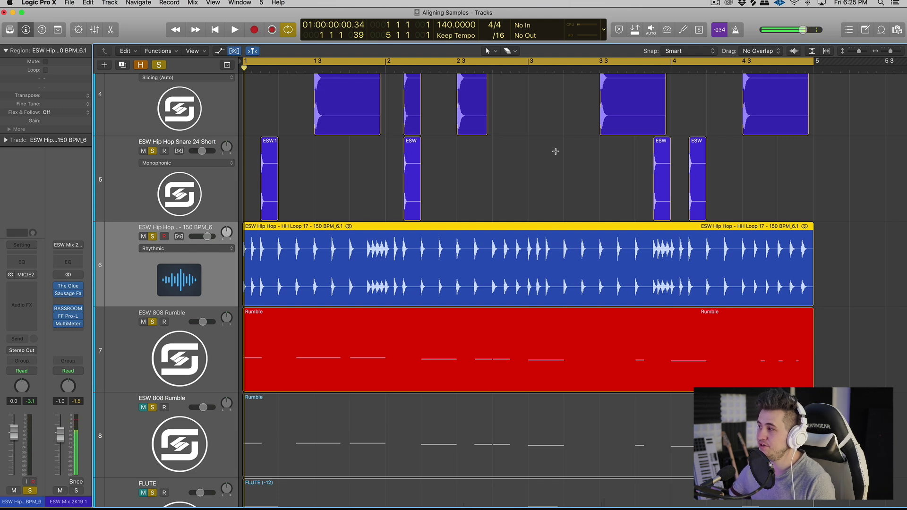
click(179, 237)
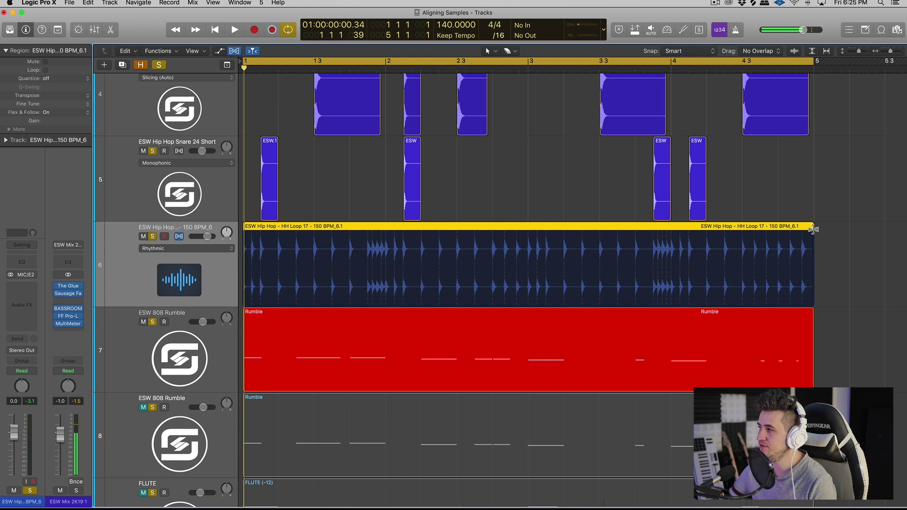
drag(811, 229, 818, 261)
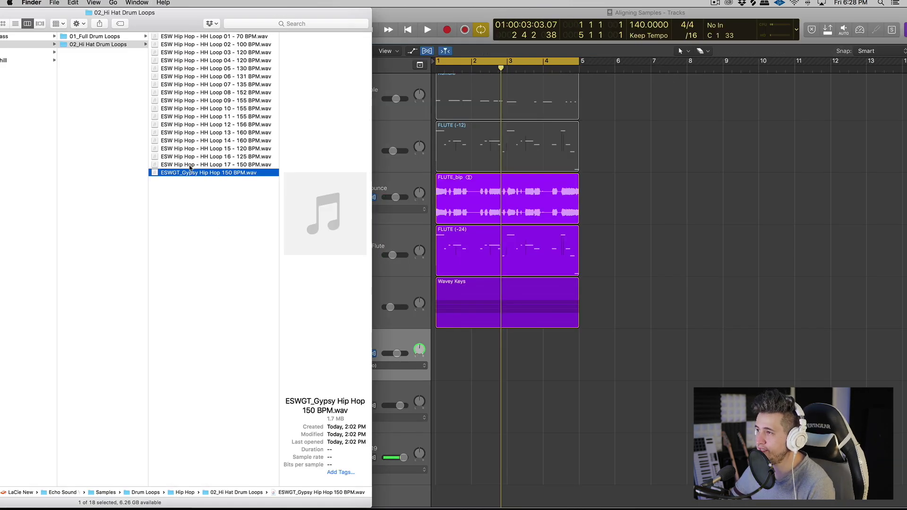
Step: Import ESWGT_Gypsy Hip Hop 150 BPM, stretch it to bar 5 with Flex on, and unsolo the flute
drag(184, 173, 427, 353)
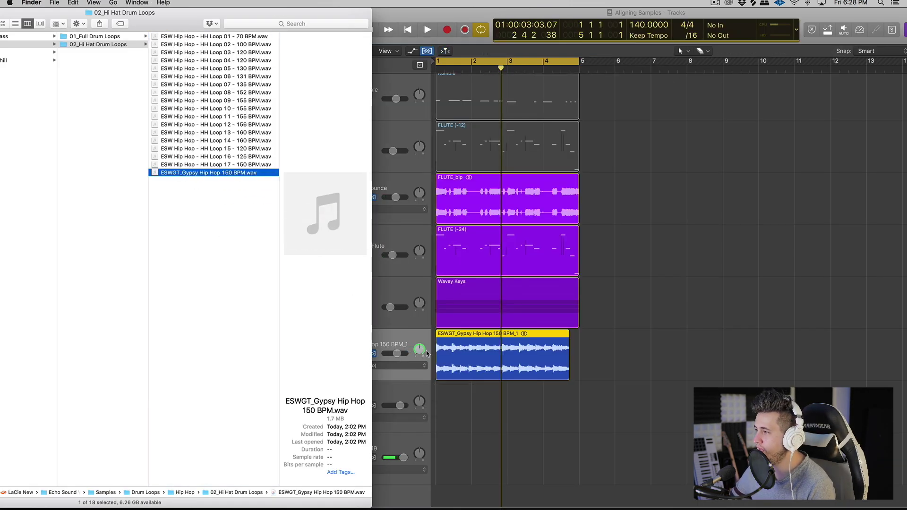
click(426, 353)
click(372, 353)
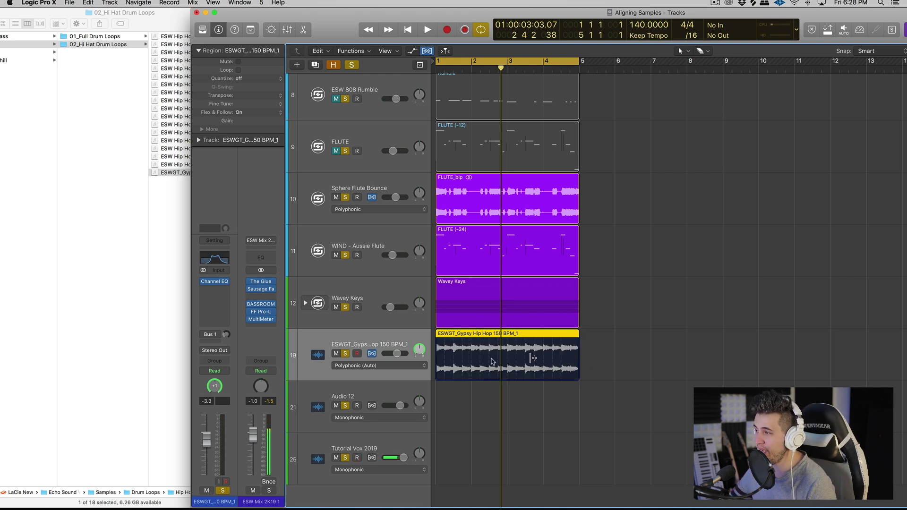
click(372, 354)
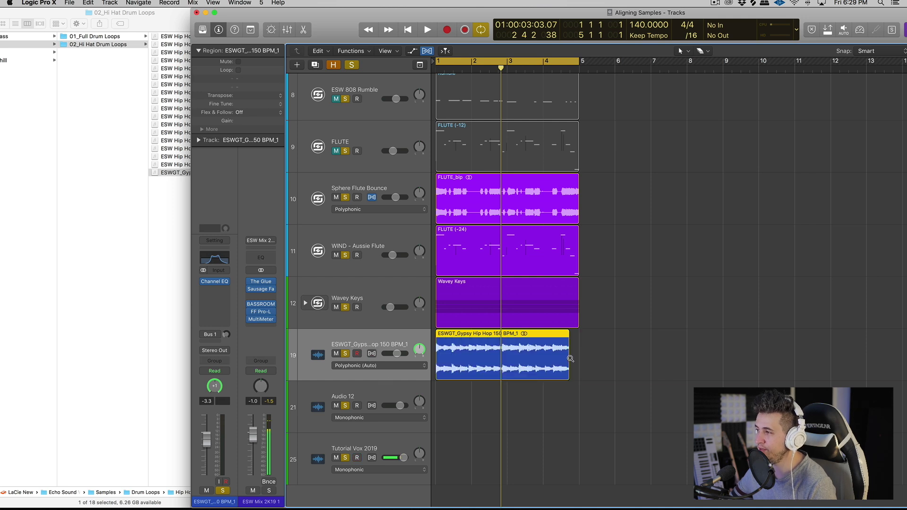
drag(566, 359, 579, 359)
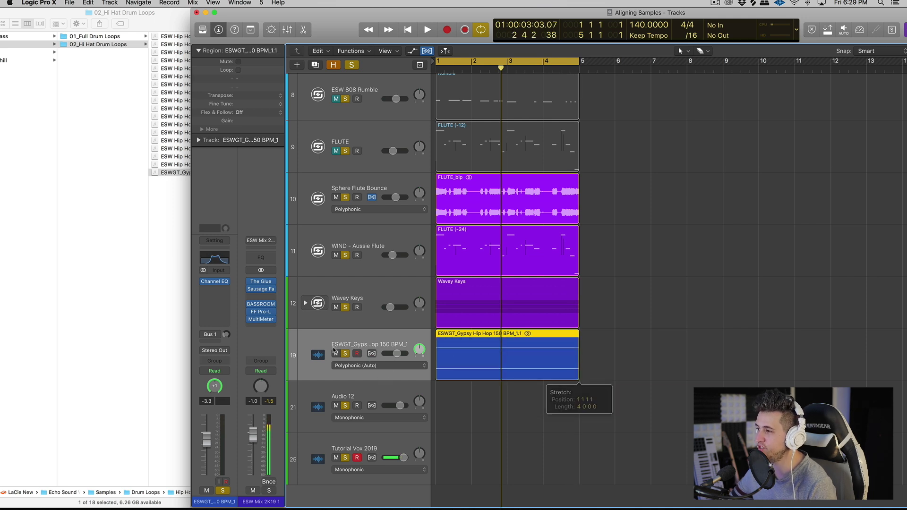
click(372, 353)
key(super+Right)
key(super+Right)
key(super+Right)
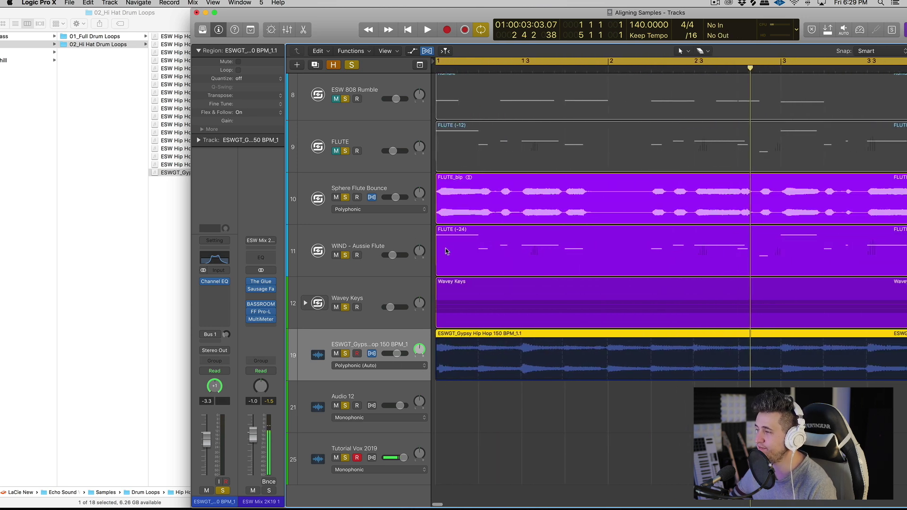
click(346, 255)
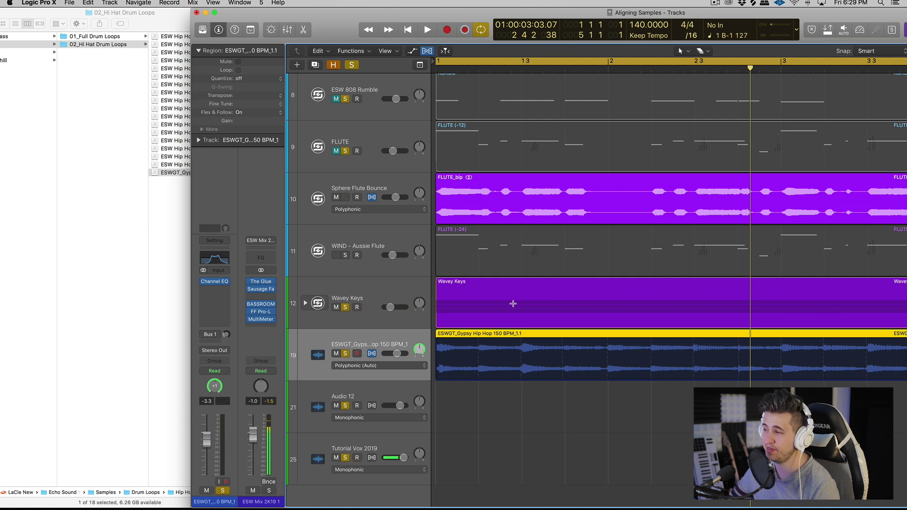
key(Return)
key(space)
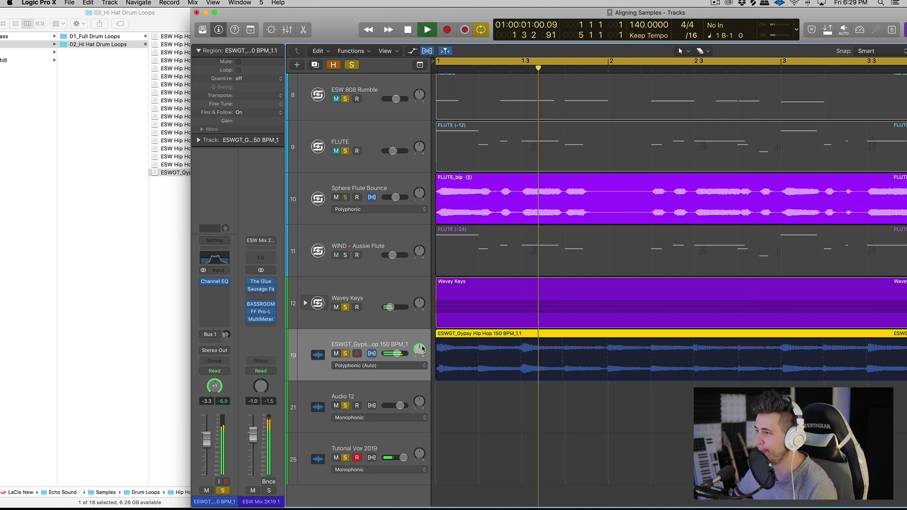
mouse_move(396, 354)
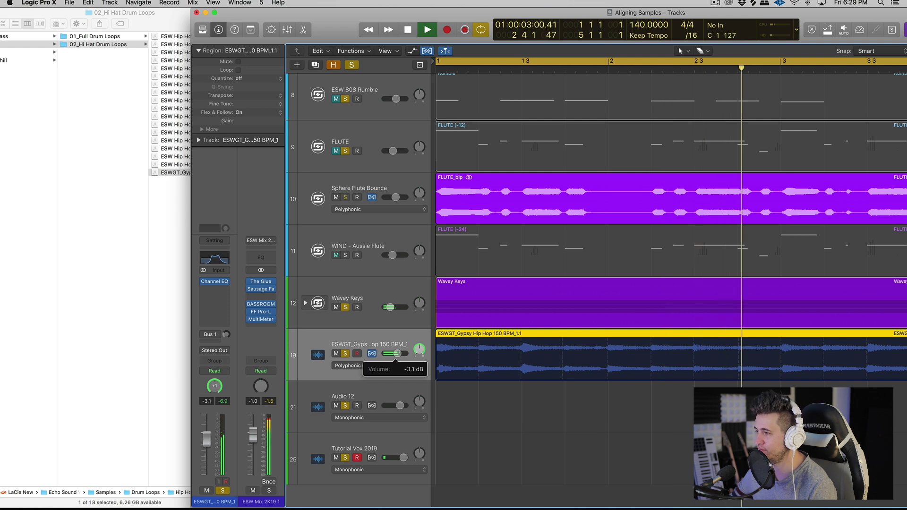
scroll(443, 304, right, 10)
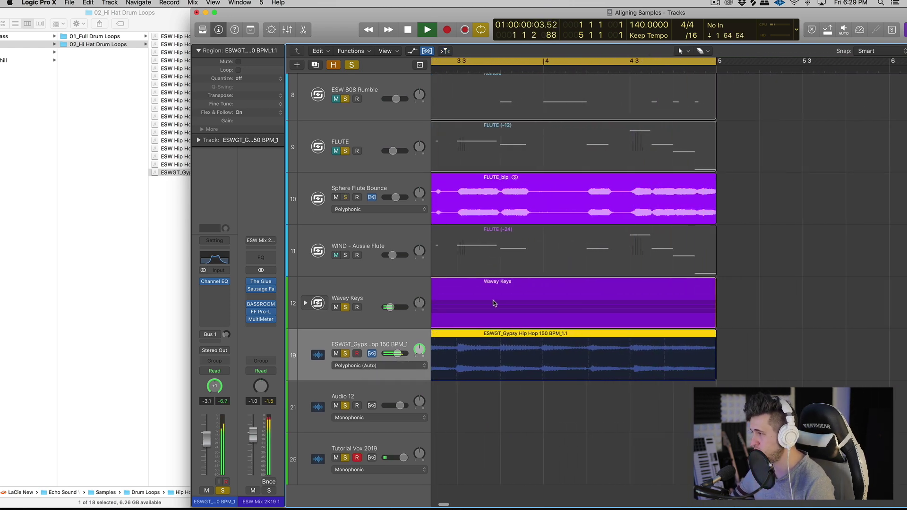
key(Return)
key(space)
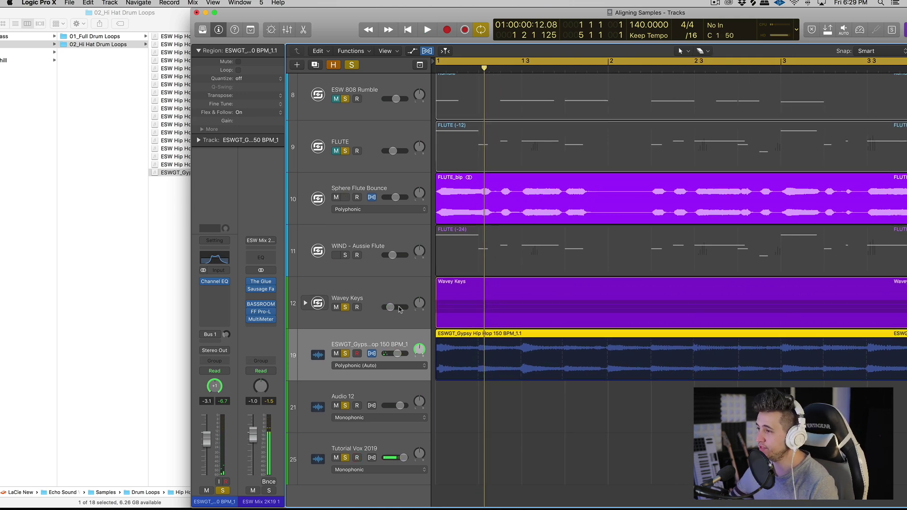
scroll(372, 245, up, 8)
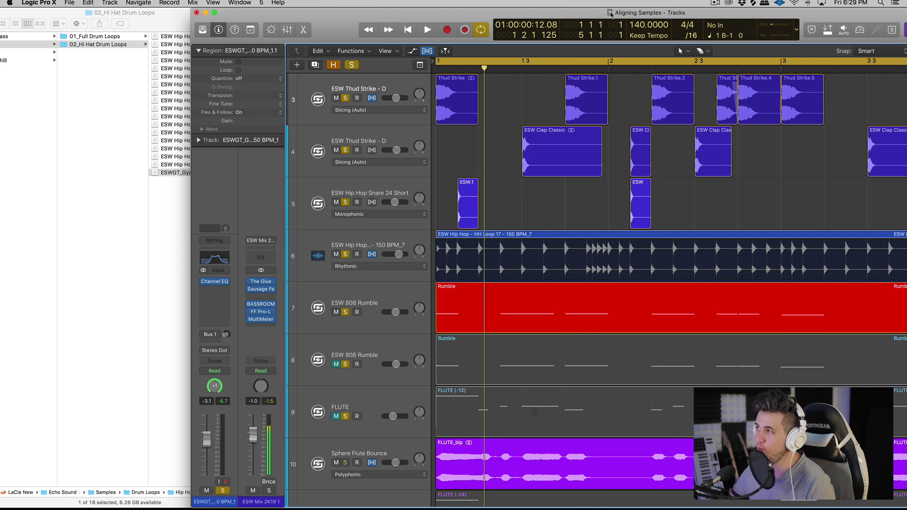
Step: Move the Logic window back so it fills the screen
drag(611, 13, 420, 9)
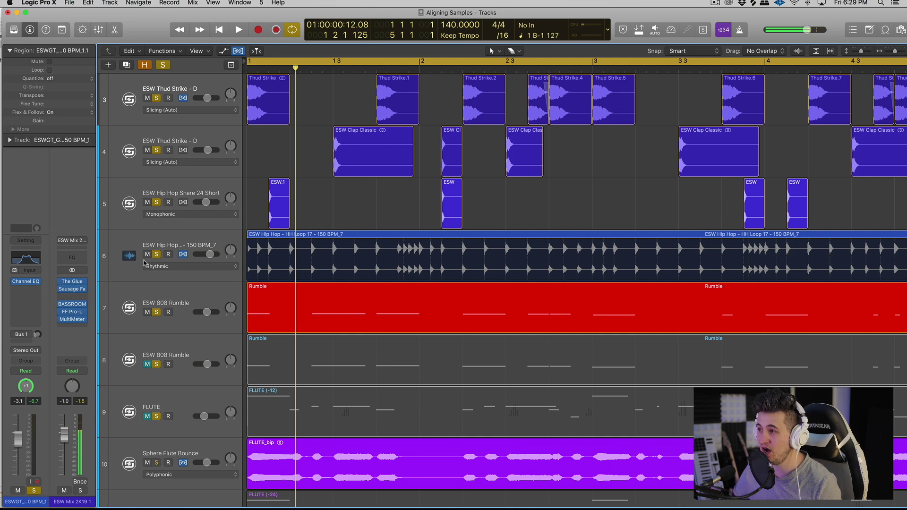
scroll(257, 298, down, 5)
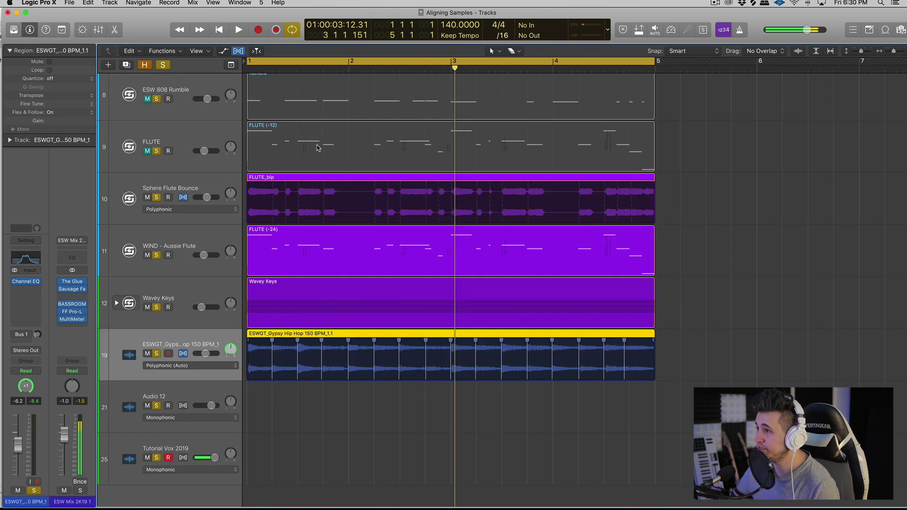
scroll(203, 317, up, 5)
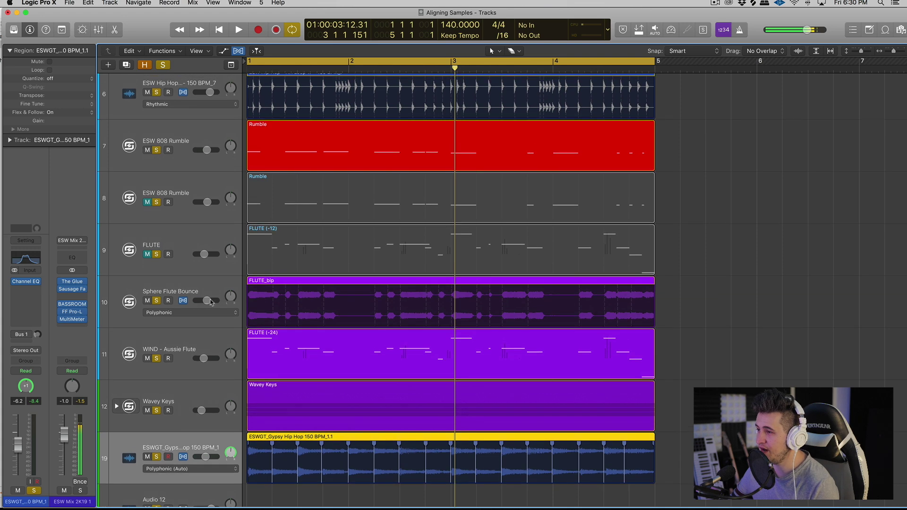
scroll(245, 302, up, 5)
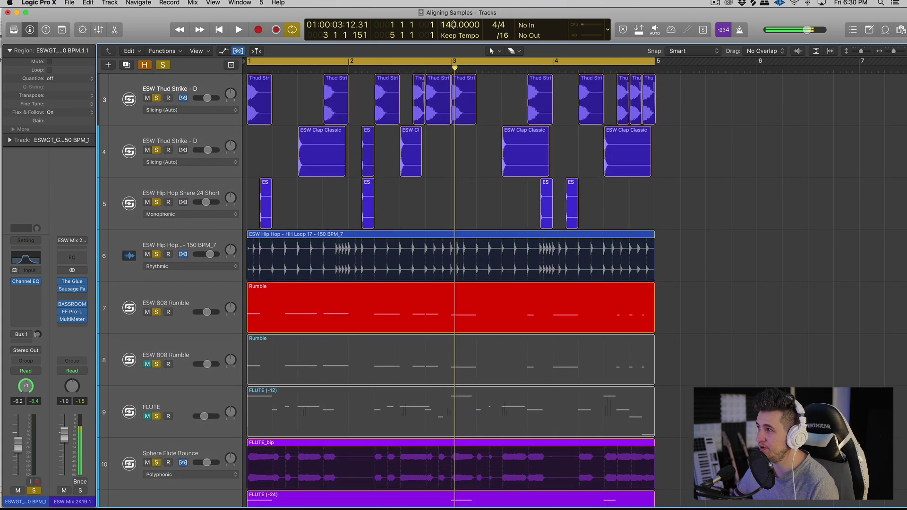
Step: Raise the tempo to 150 BPM and play the loops, then slow it back to 140 BPM
drag(459, 24, 460, 20)
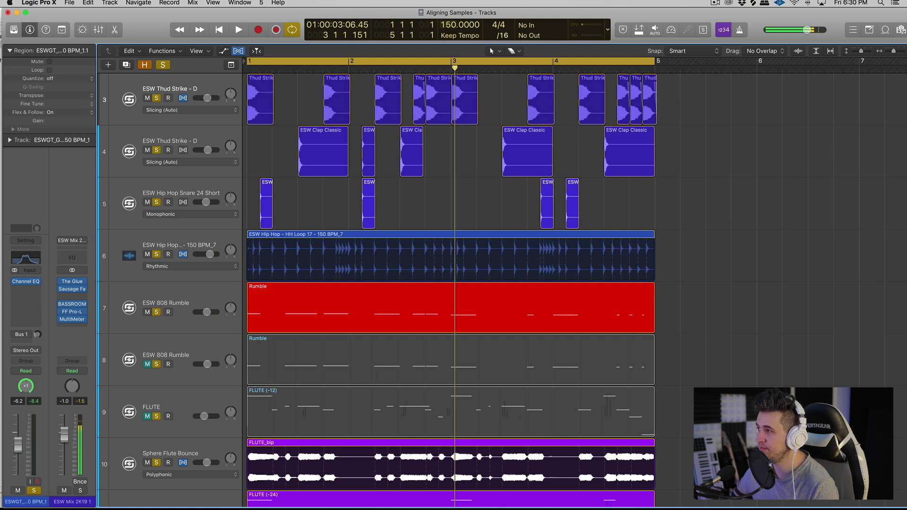
scroll(563, 223, down, 10)
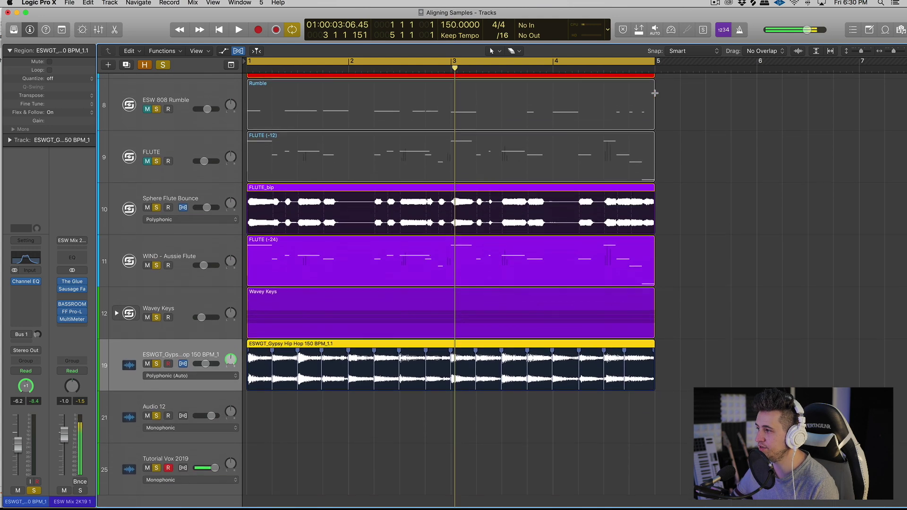
key(space)
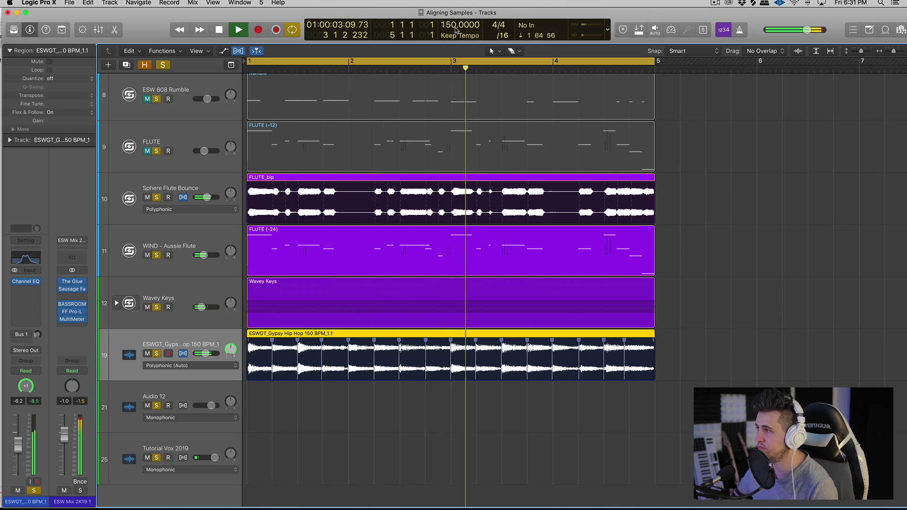
drag(459, 25, 460, 30)
key(space)
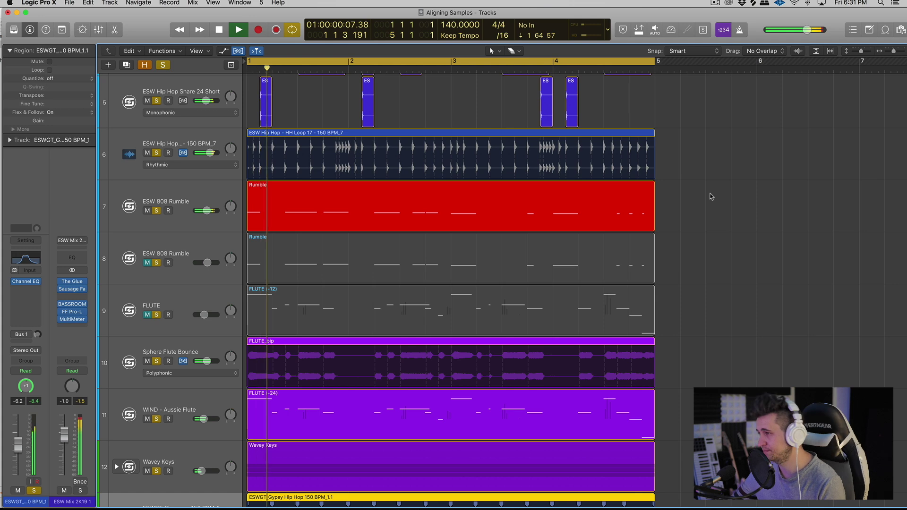
scroll(710, 196, down, 2)
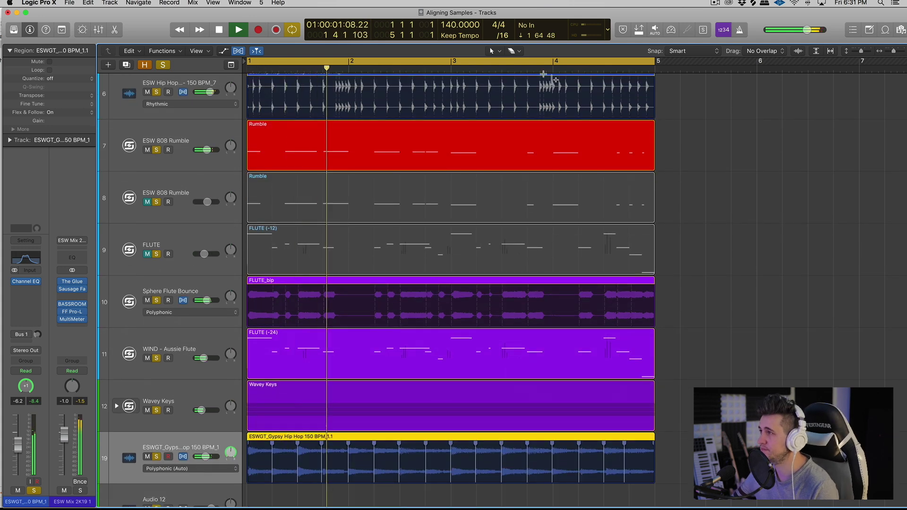